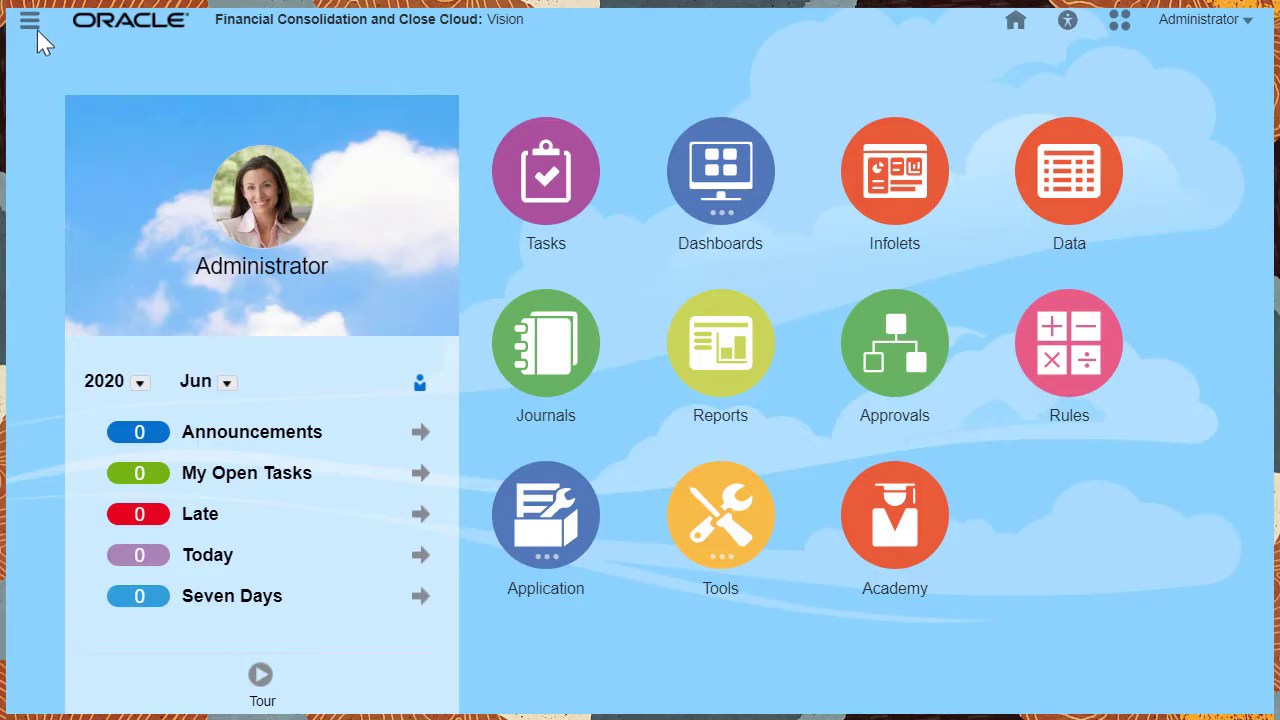
Step: Go through the Navigator menu to Task Manager and show its Templates list
left_click(30, 23)
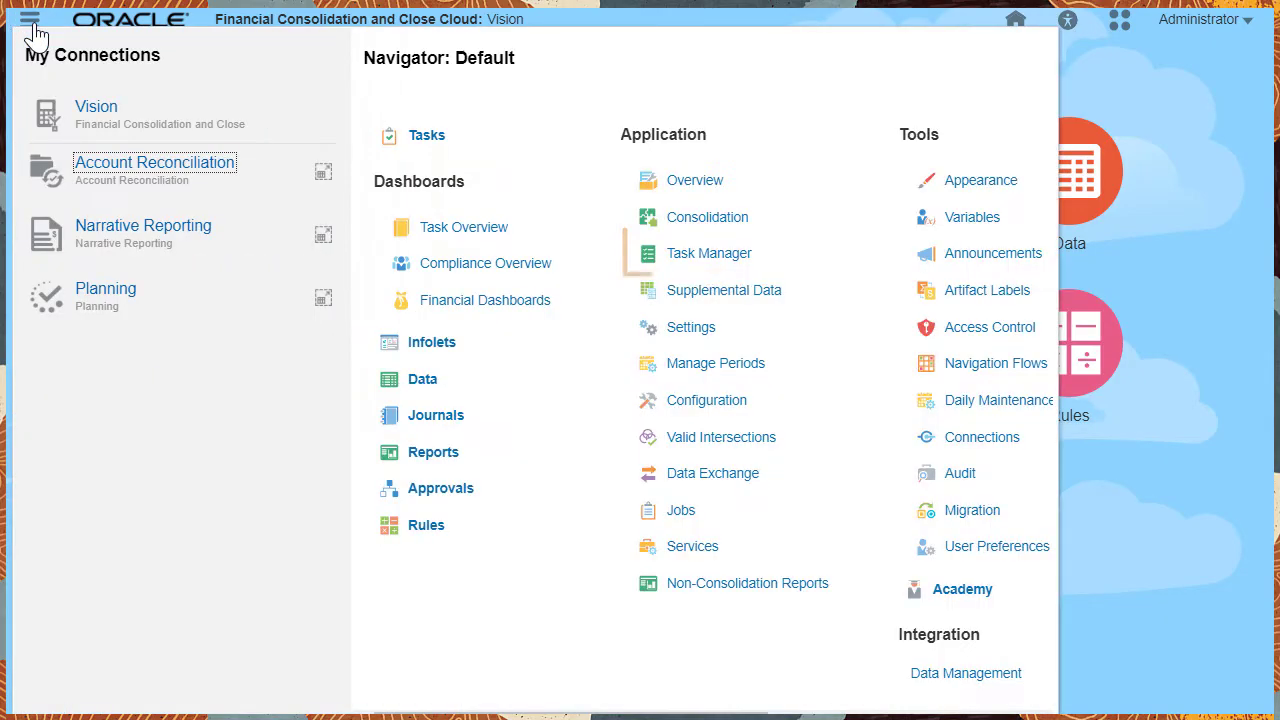
left_click(683, 257)
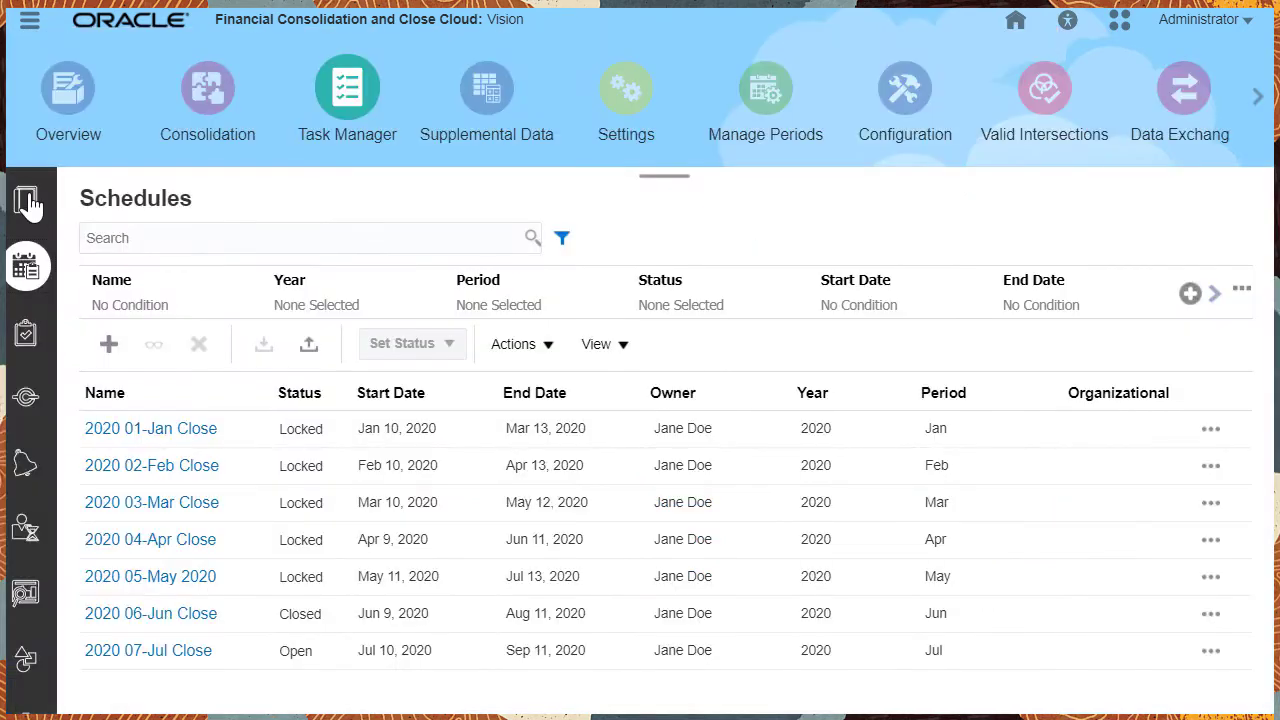
left_click(27, 202)
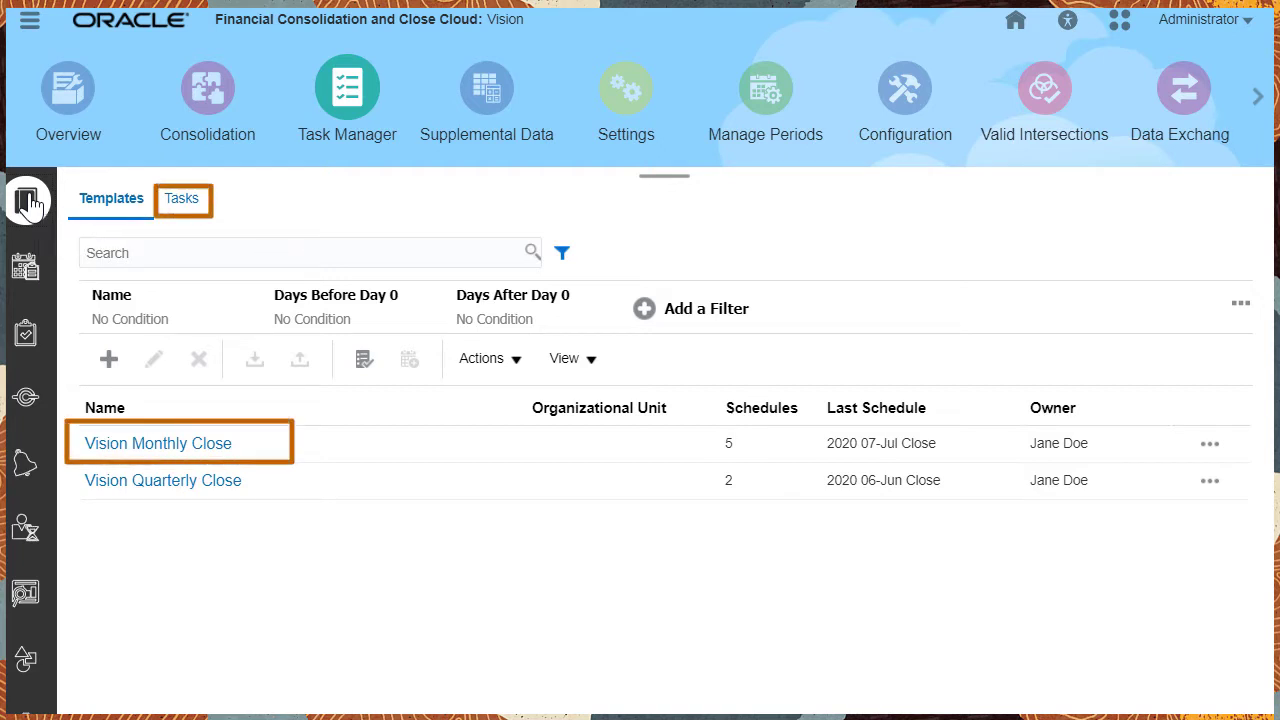
left_click(143, 451)
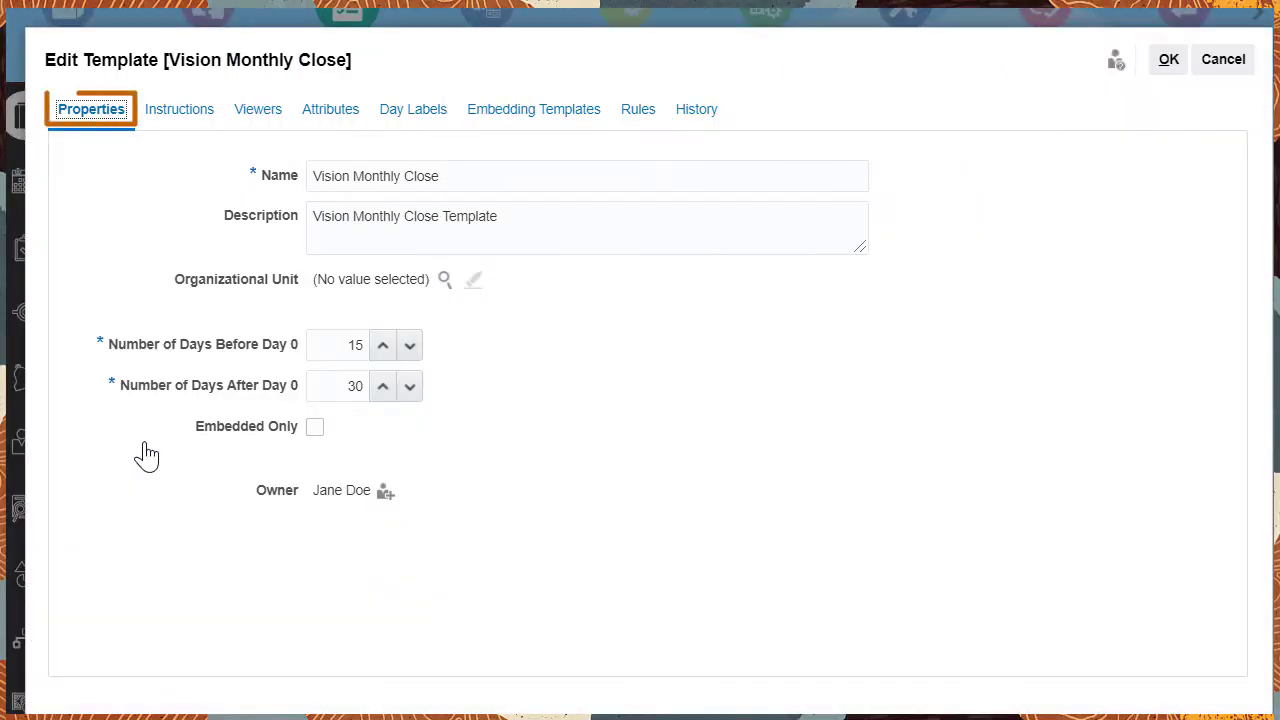
left_click(200, 112)
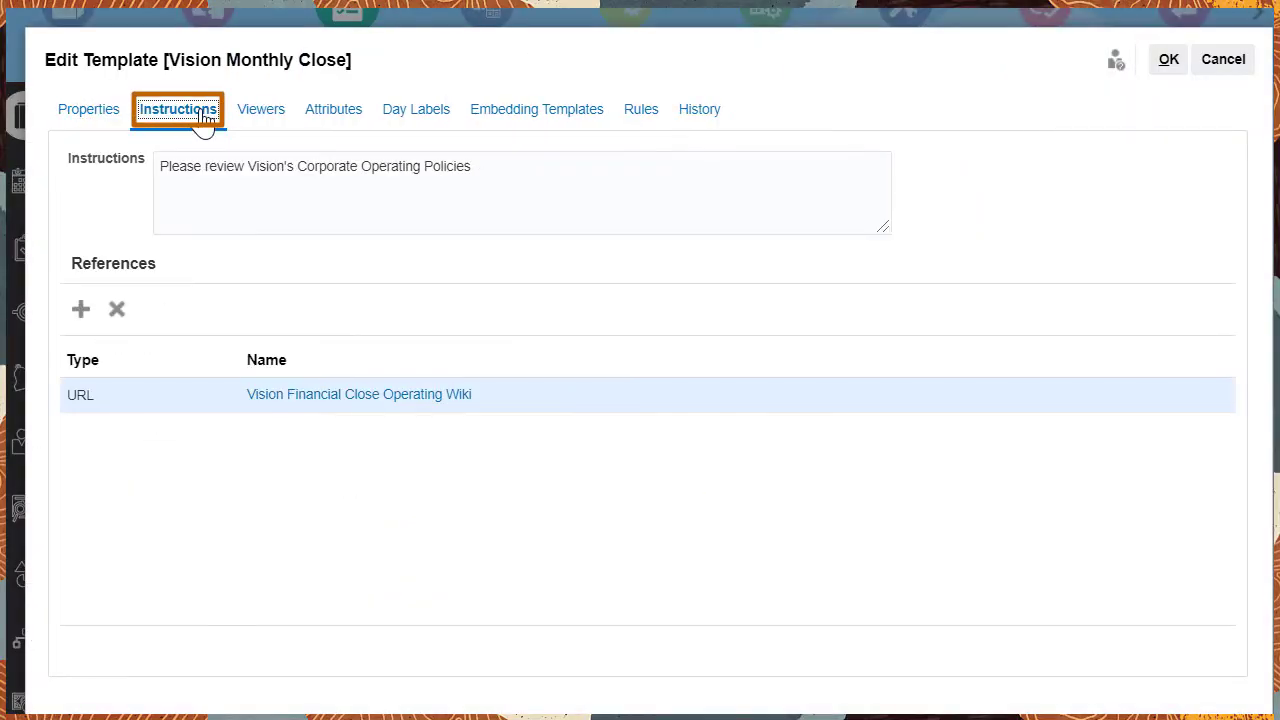
left_click(254, 116)
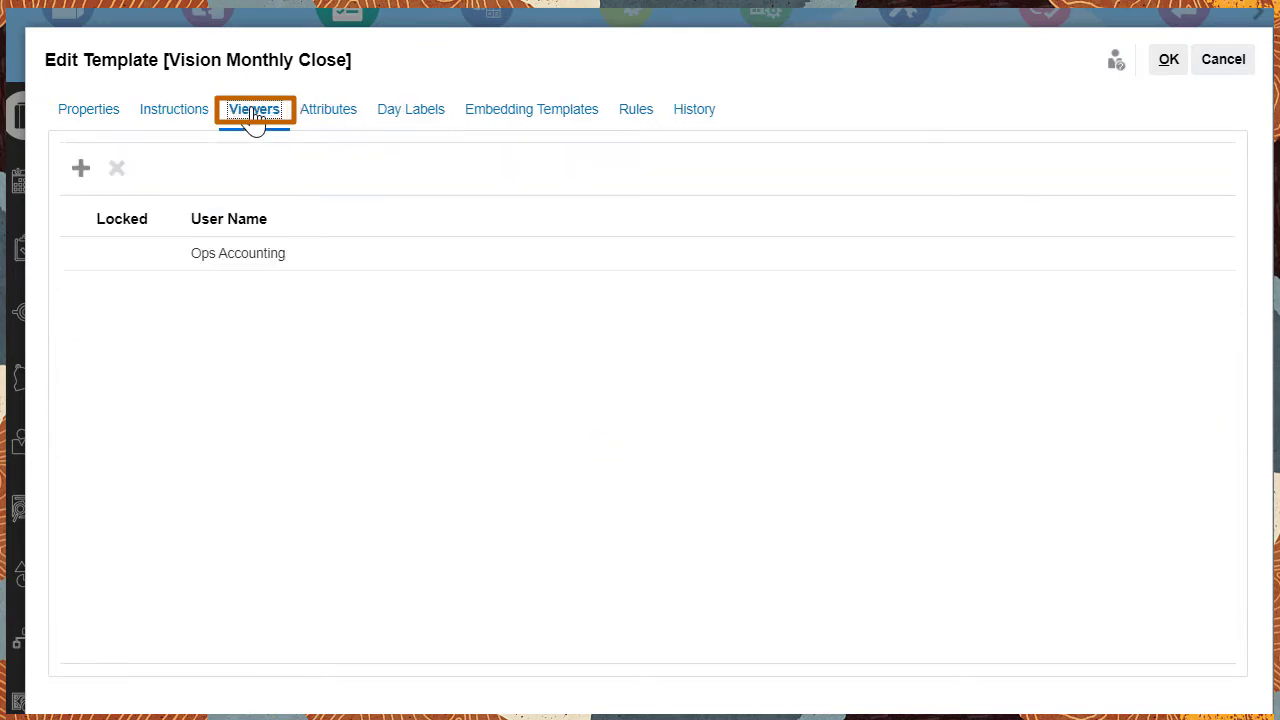
left_click(311, 116)
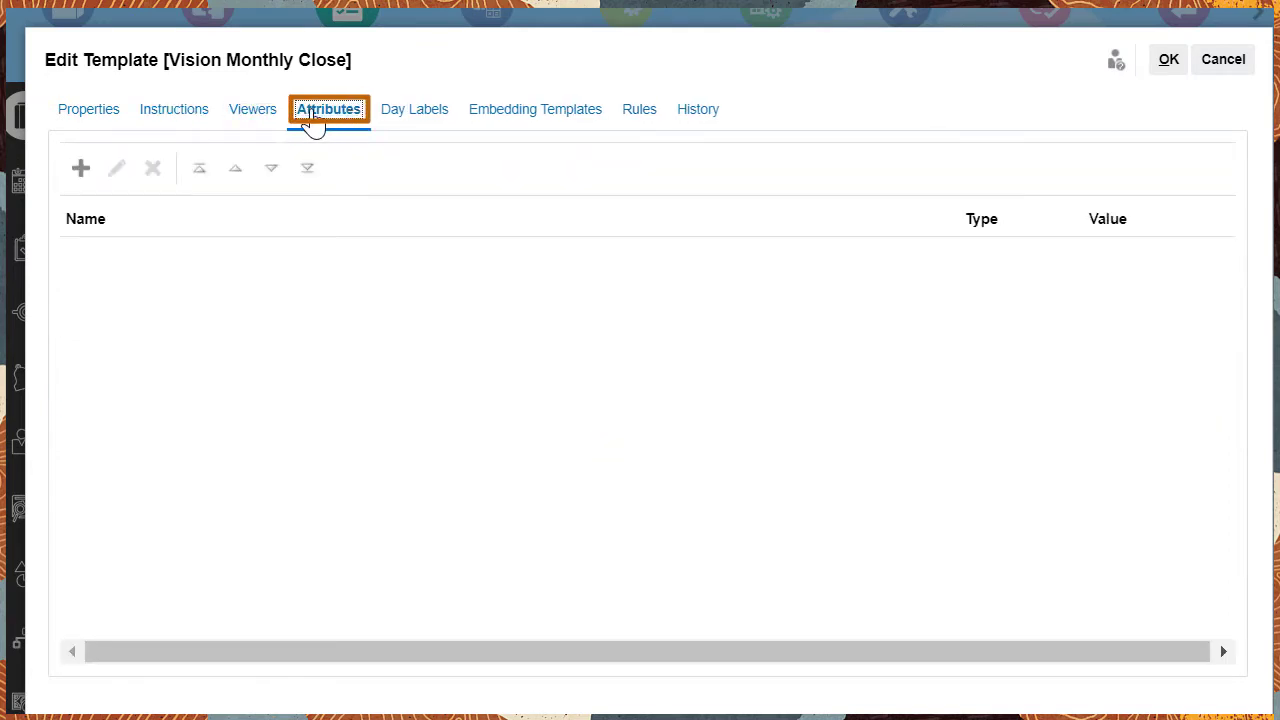
left_click(395, 117)
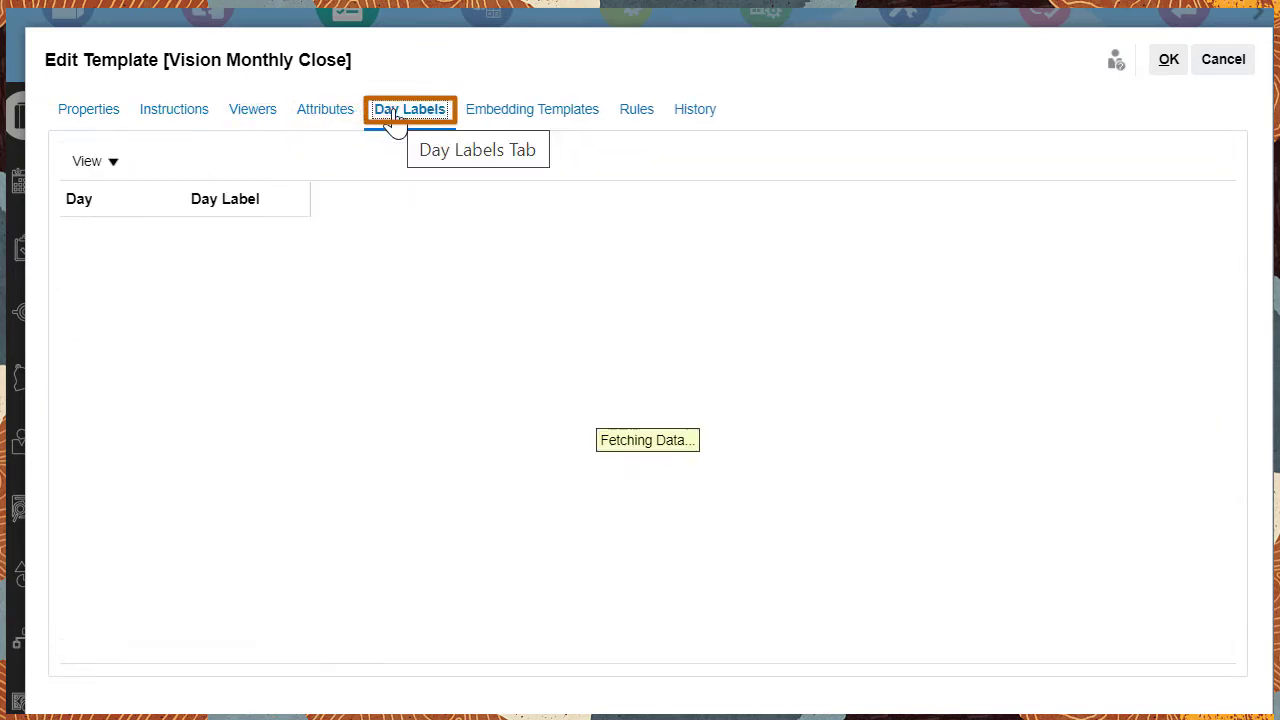
left_click(502, 118)
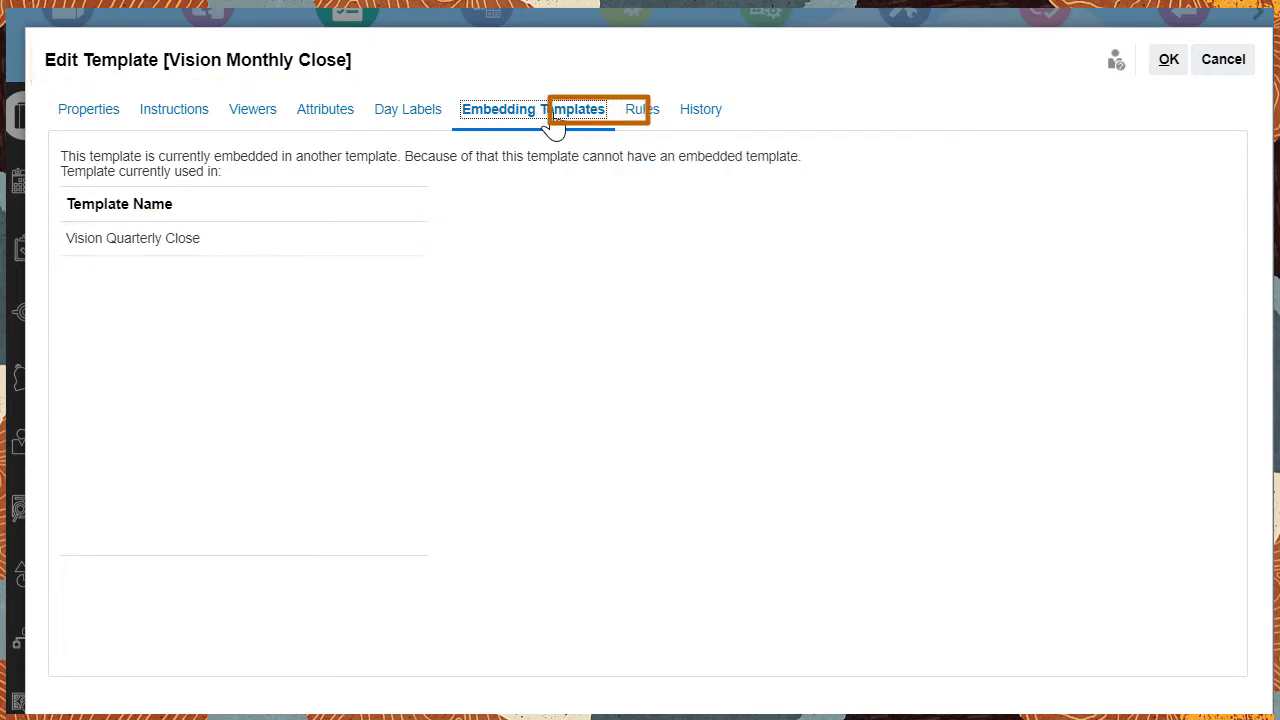
left_click(641, 112)
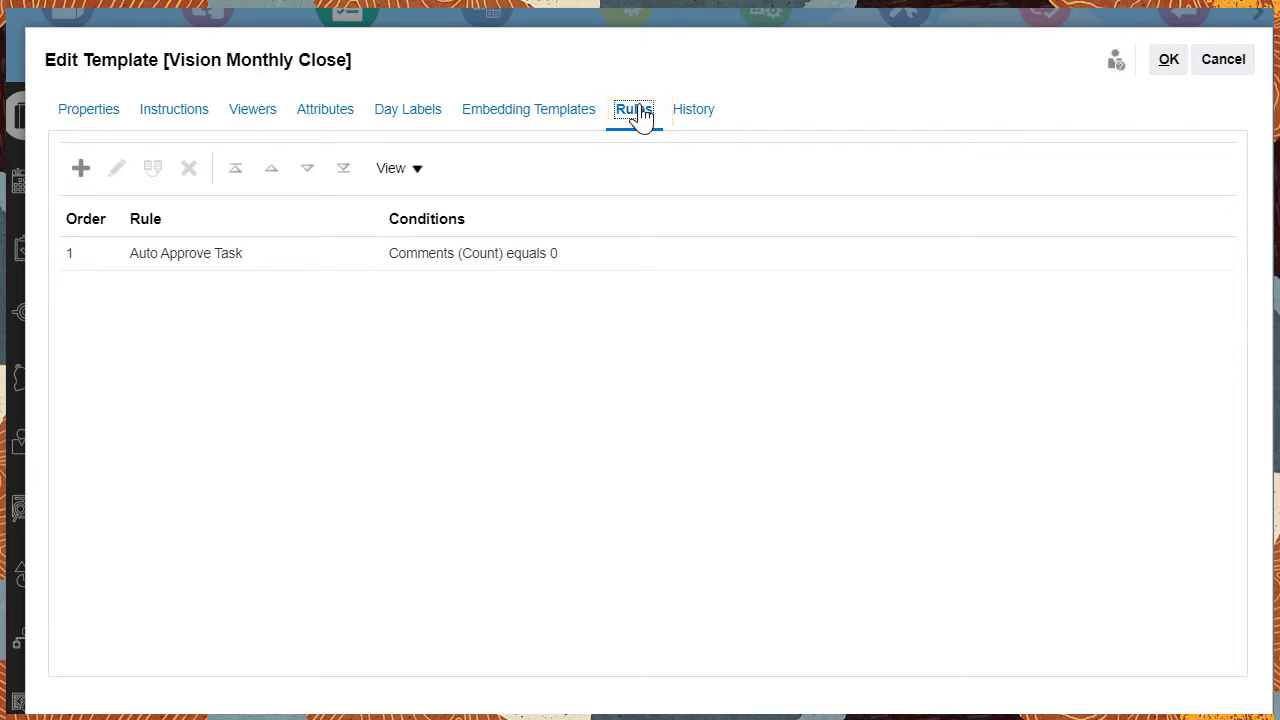
left_click(100, 112)
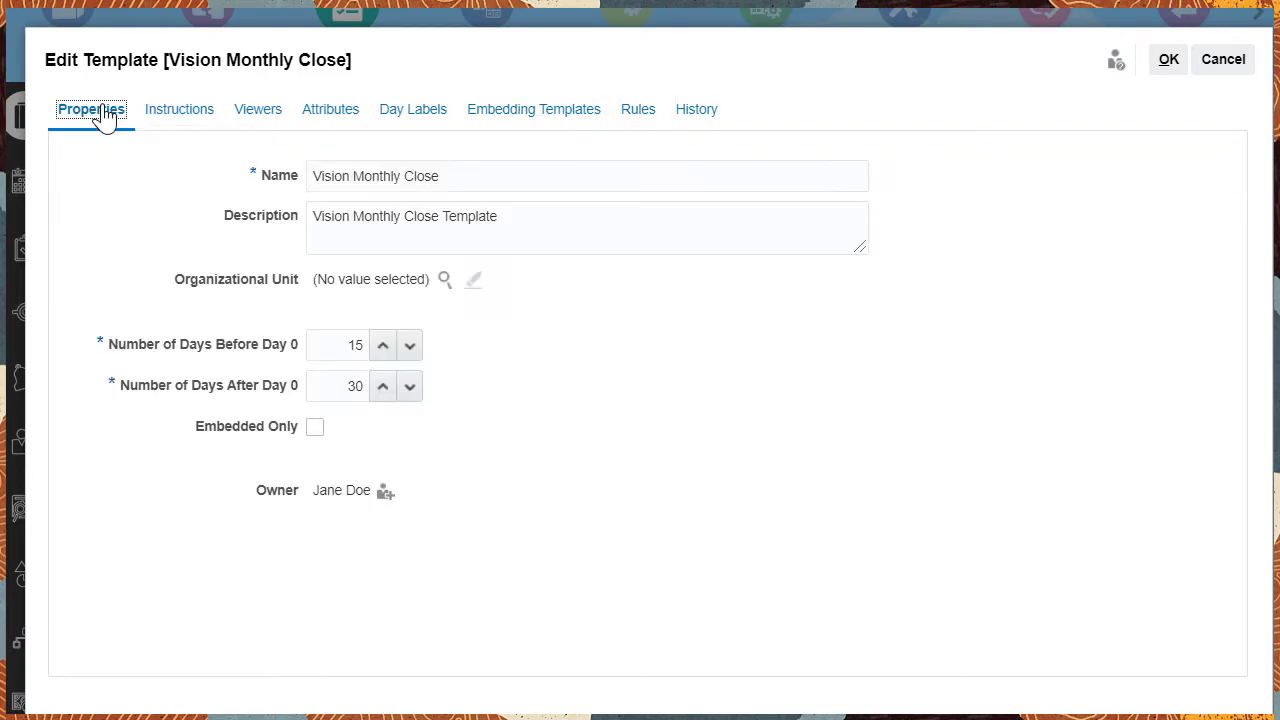
left_click(447, 285)
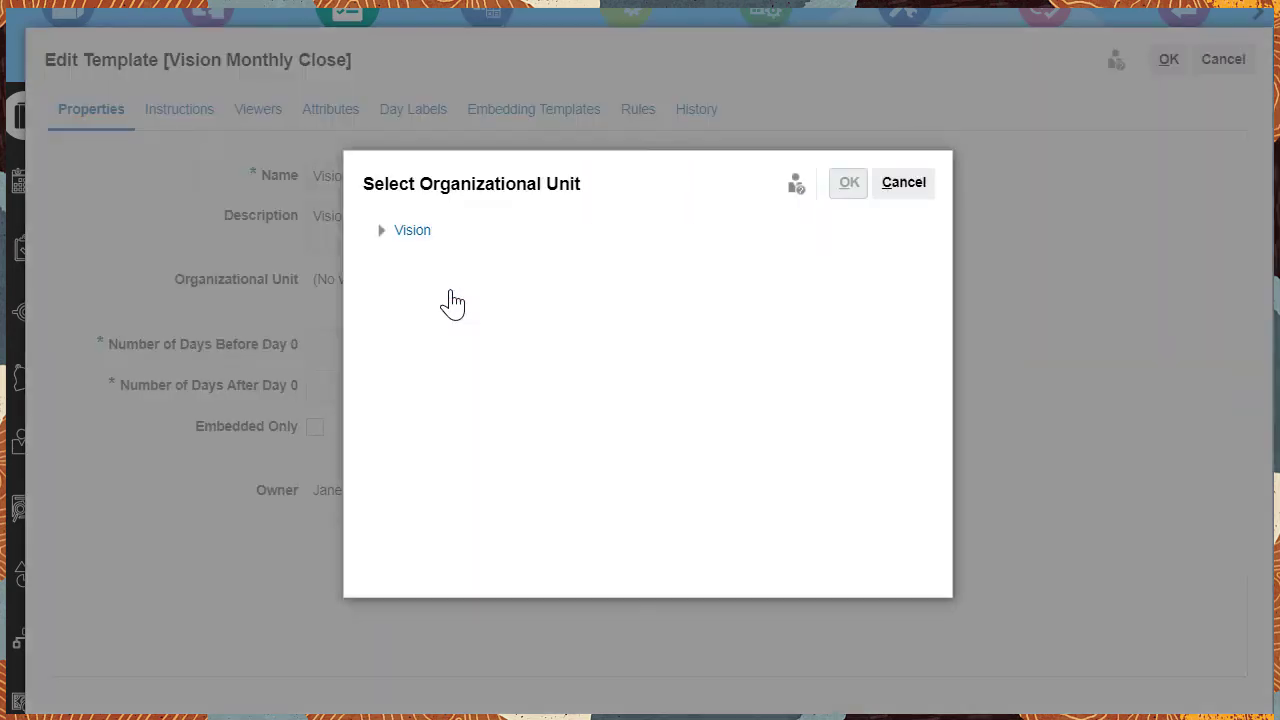
left_click(382, 234)
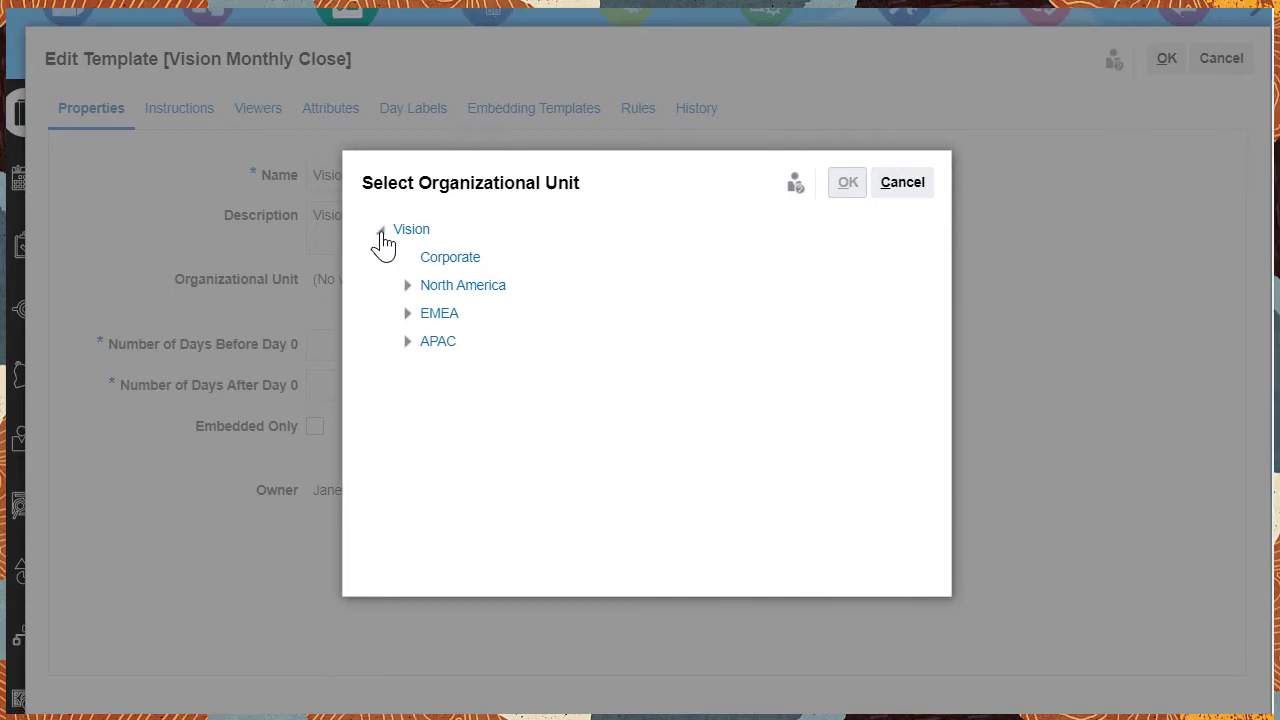
left_click(910, 190)
Step: Close the template editor, return to Templates, and select Vision Monthly Close for a new schedule
left_click(1221, 60)
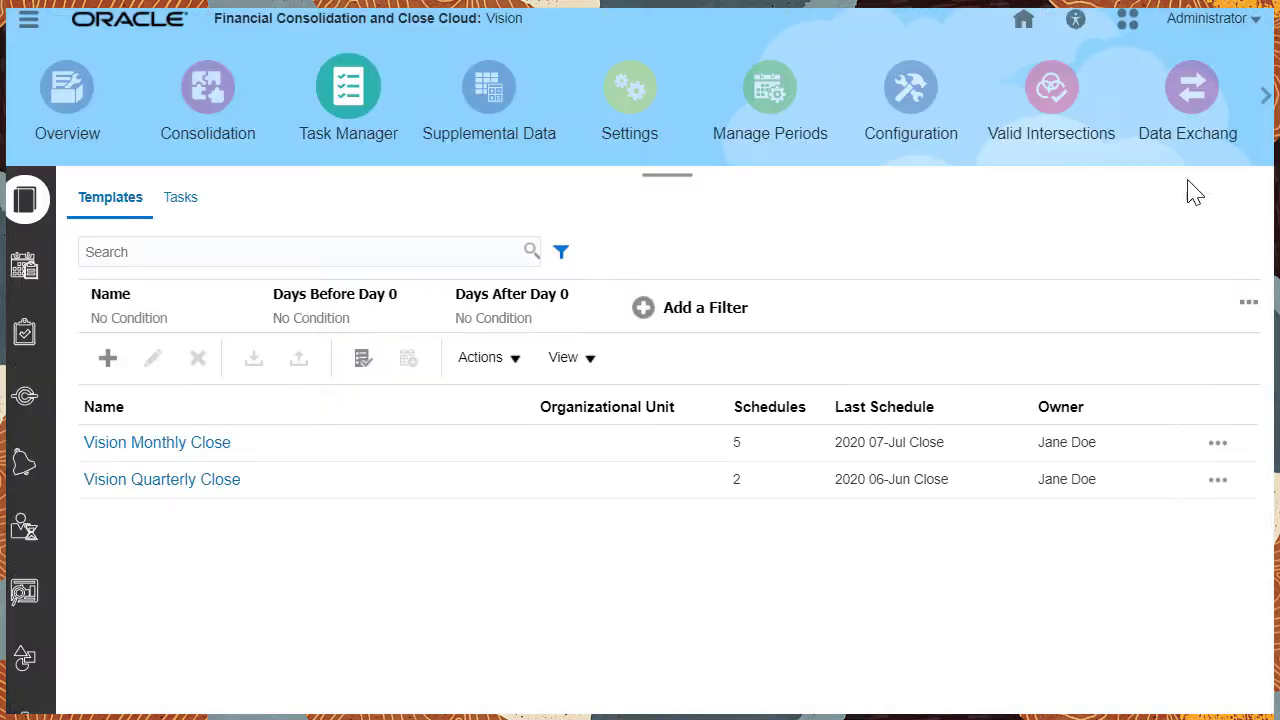
left_click(183, 199)
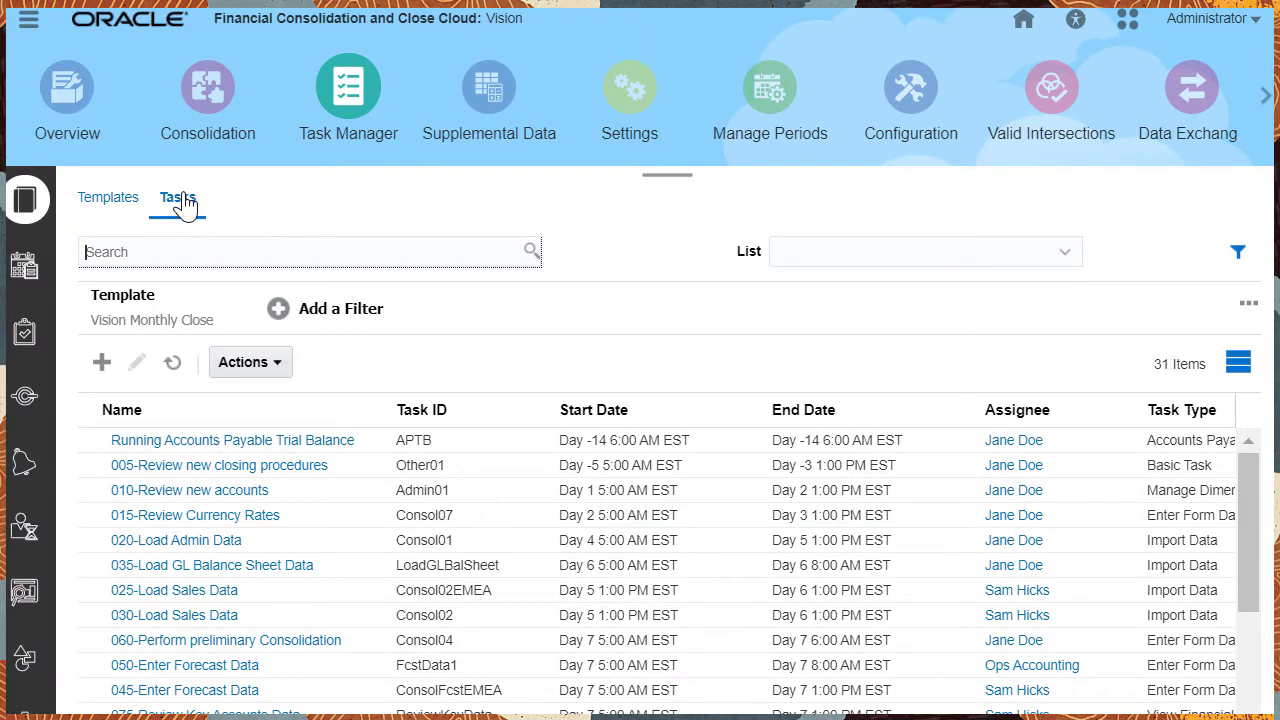
left_click(112, 203)
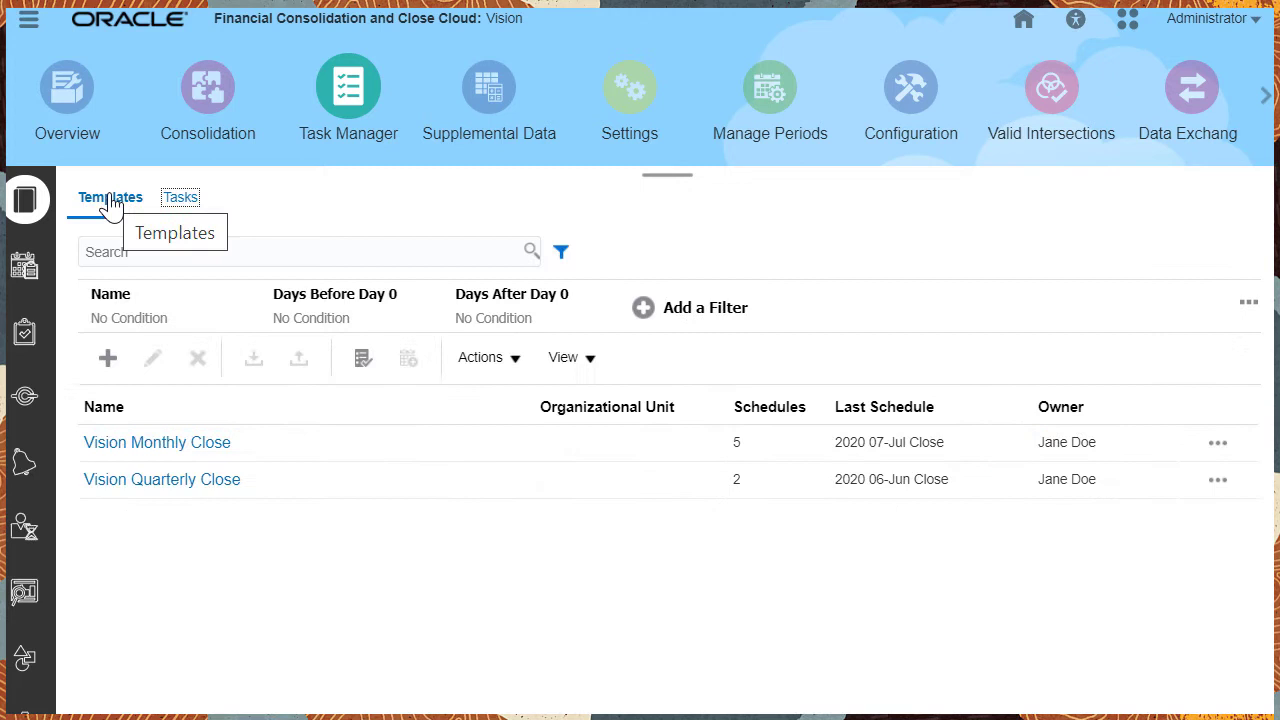
left_click(268, 445)
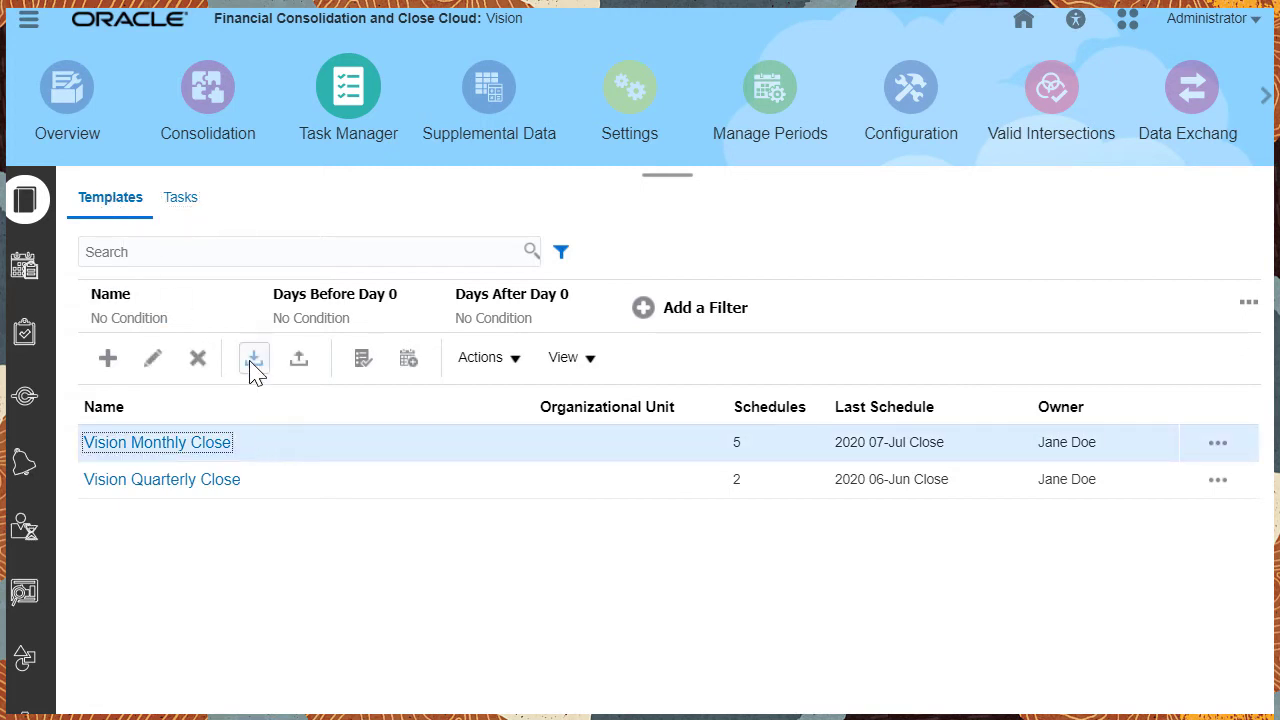
left_click(254, 368)
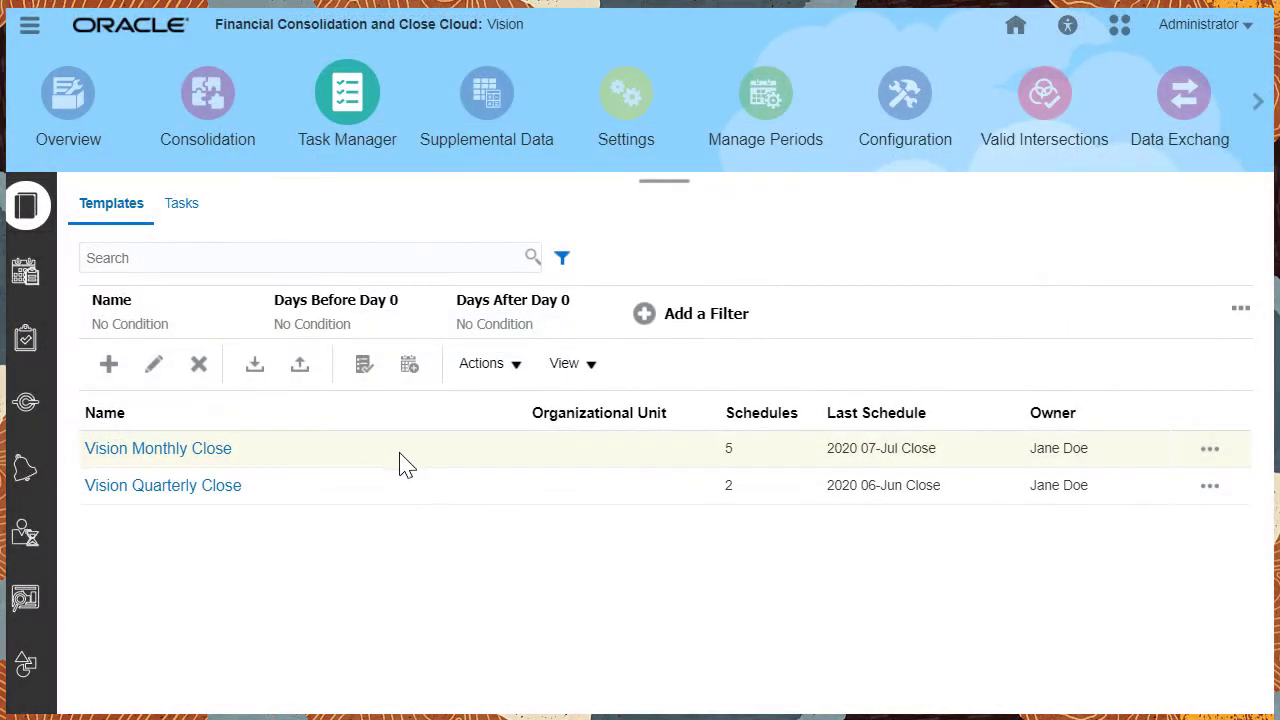
Step: Fill in a new schedule named 'July' for year 2020 with day zero date Jul 1, 2020
left_click(410, 365)
left_click(346, 143)
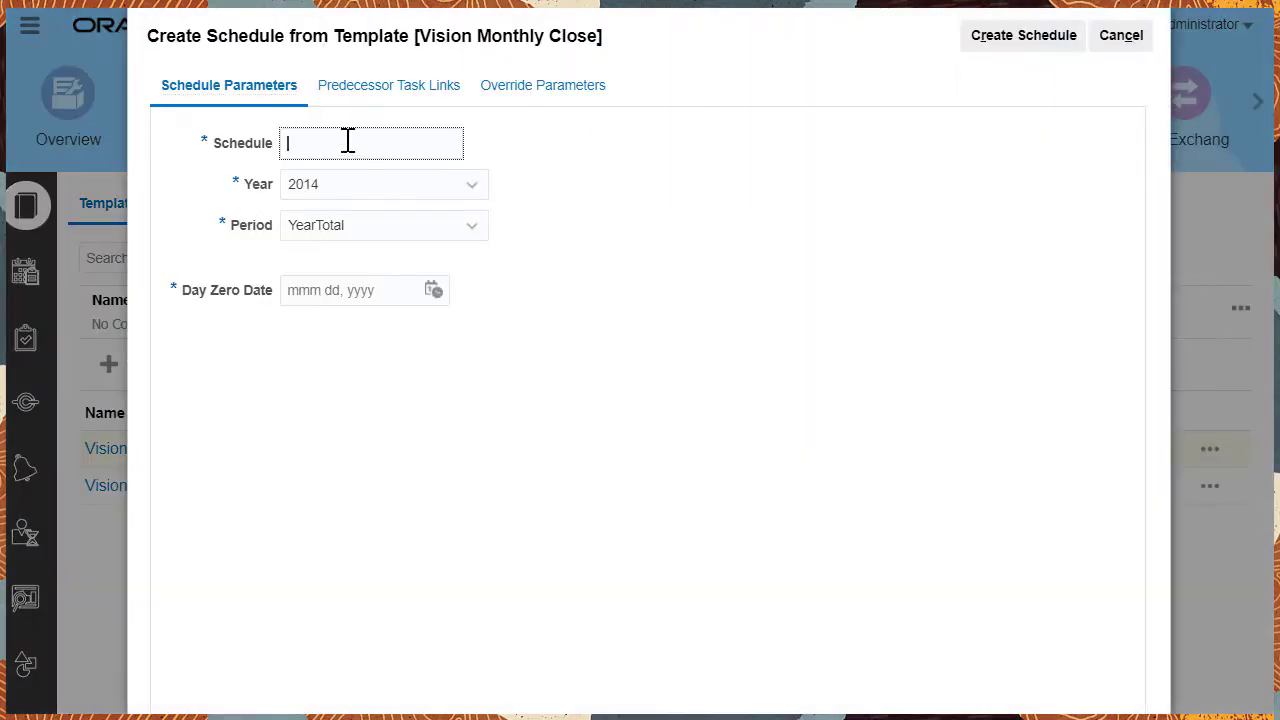
type("July 2020")
left_click(472, 185)
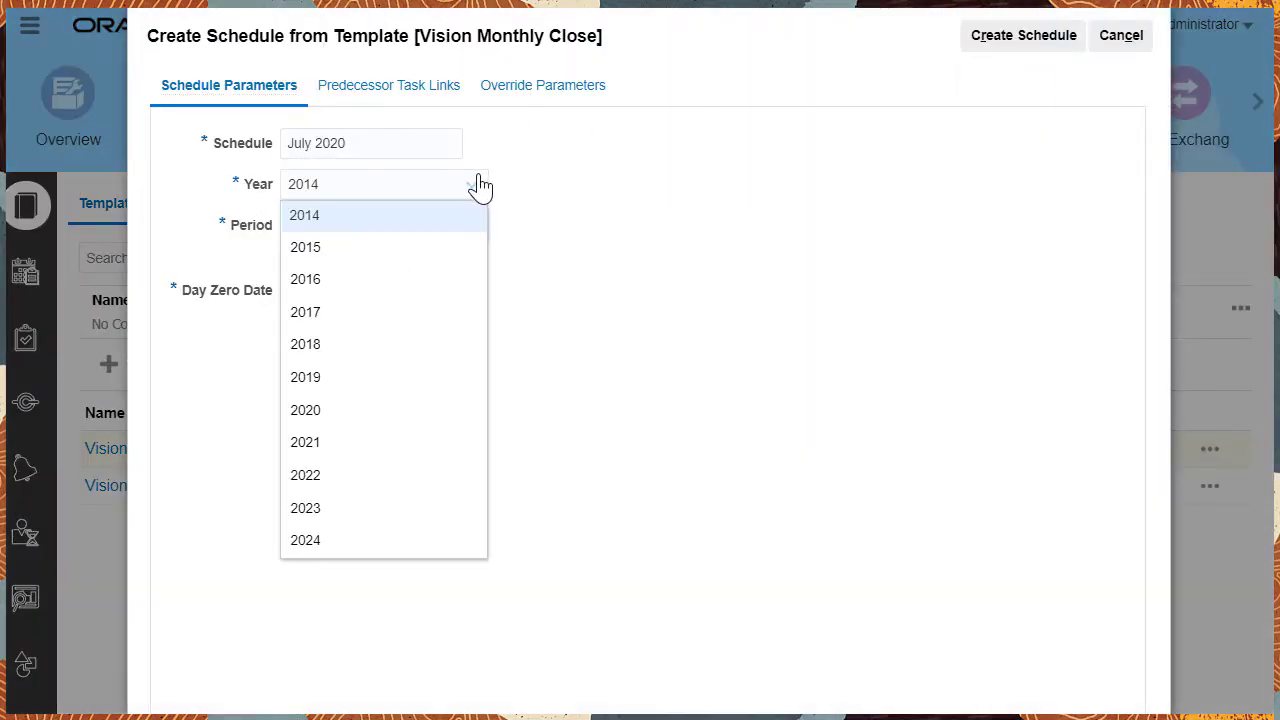
left_click(389, 410)
left_click(433, 290)
left_click(555, 318)
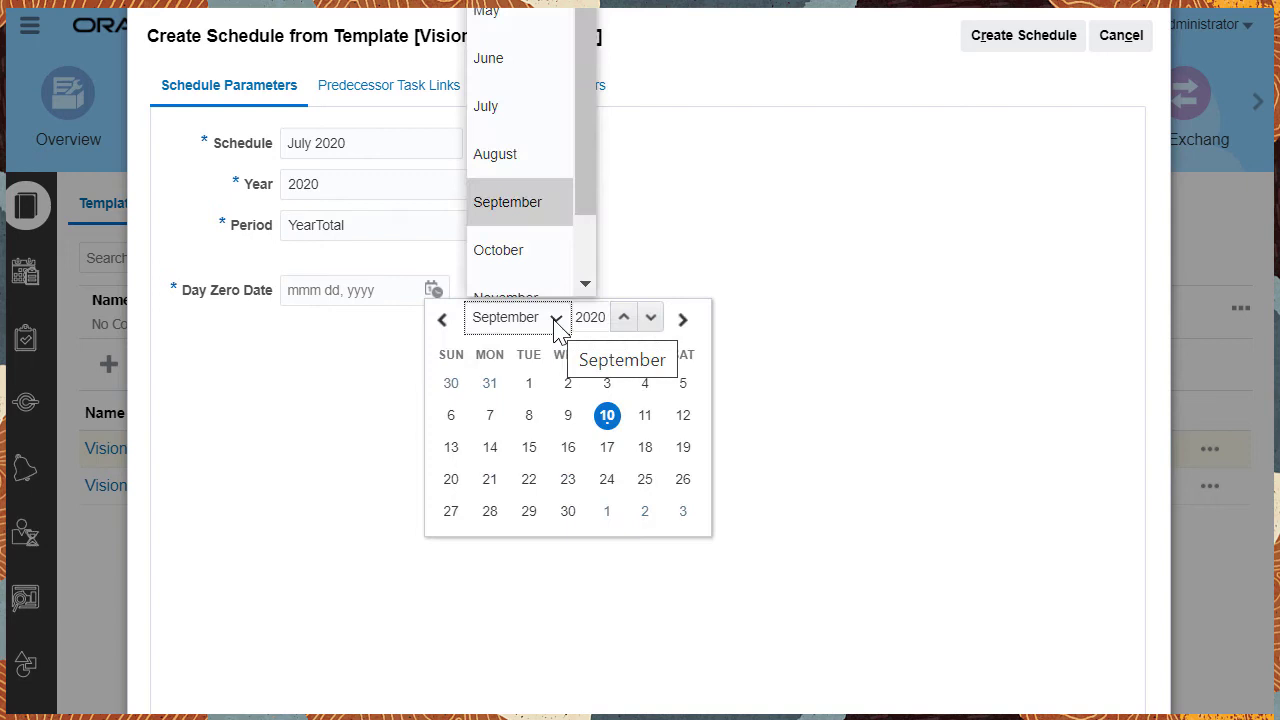
left_click(594, 94)
left_click(568, 383)
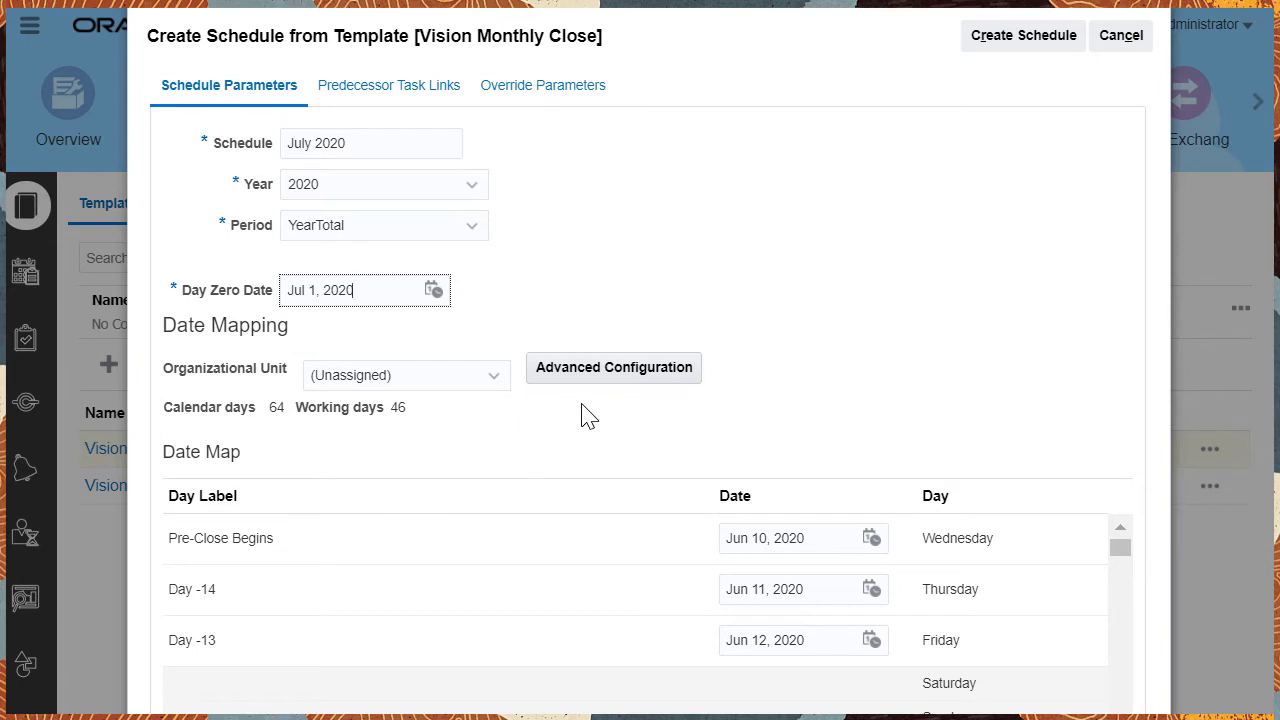
Step: Review the predecessor links and override parameters, then cancel the schedule creation
left_click(408, 100)
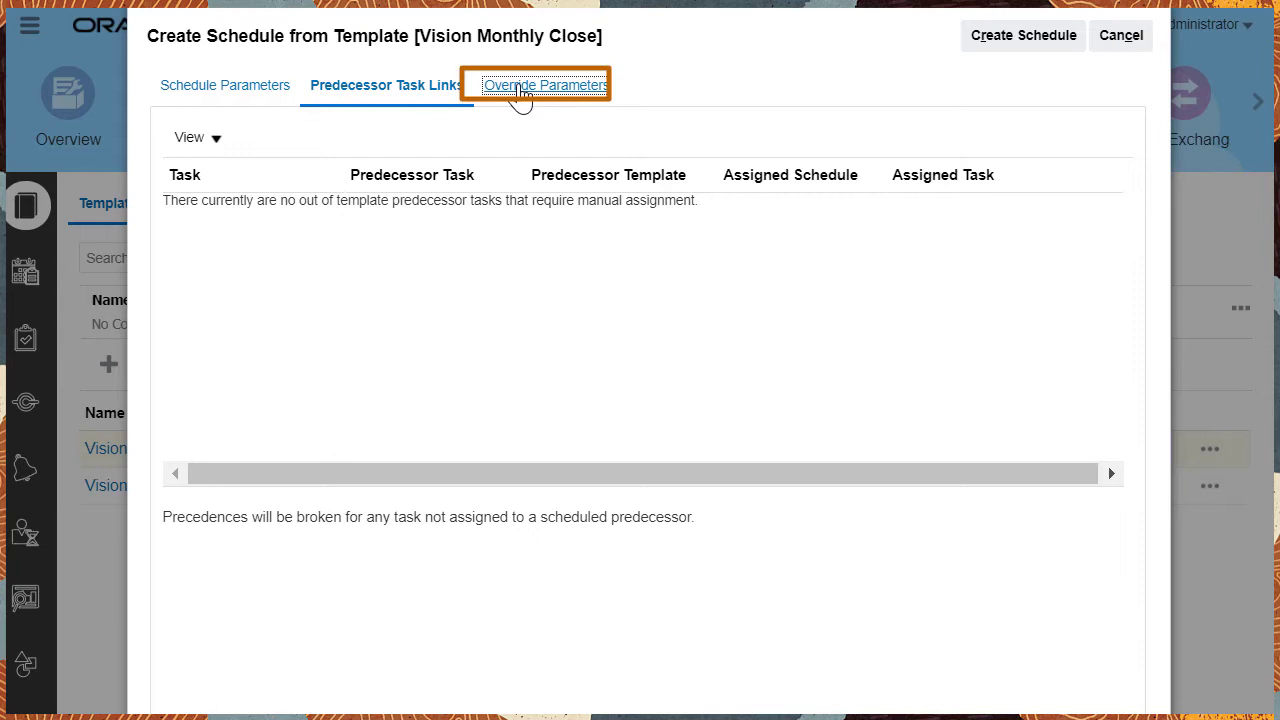
left_click(520, 88)
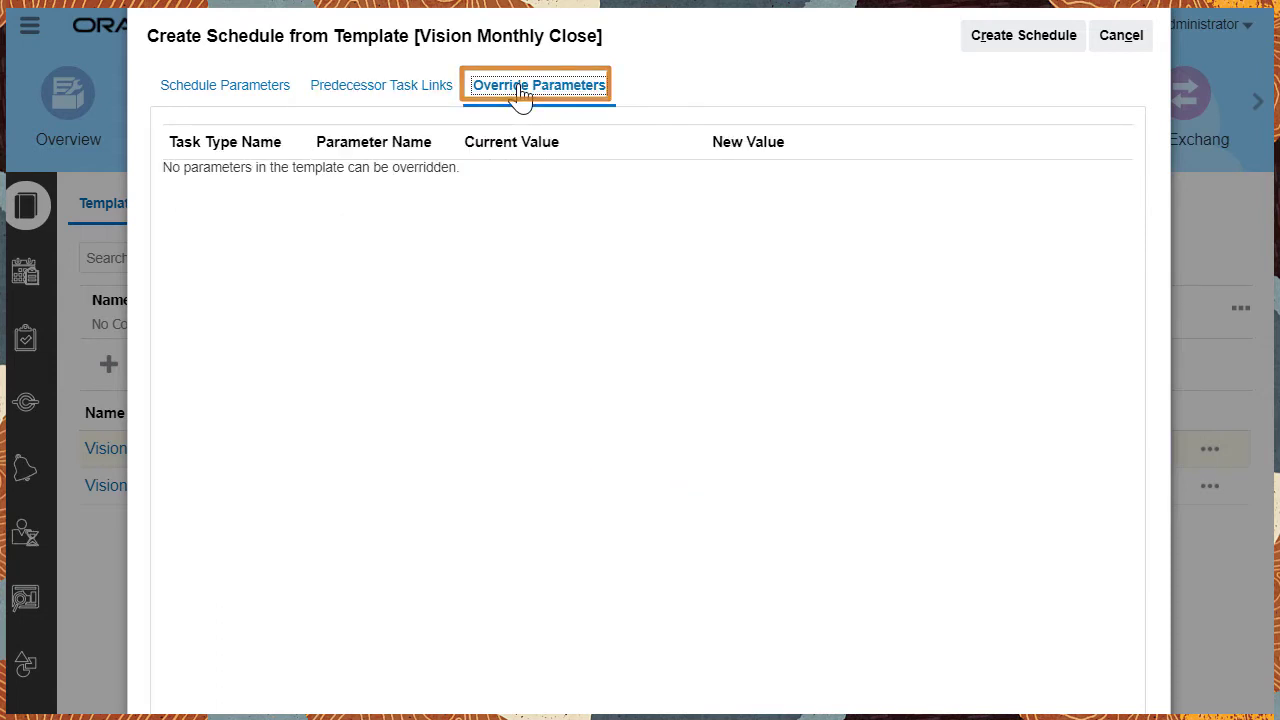
left_click(1124, 38)
Step: Open the 2020 07-Jul Close schedule's actions and show its 30 Schedule Tasks
left_click(26, 271)
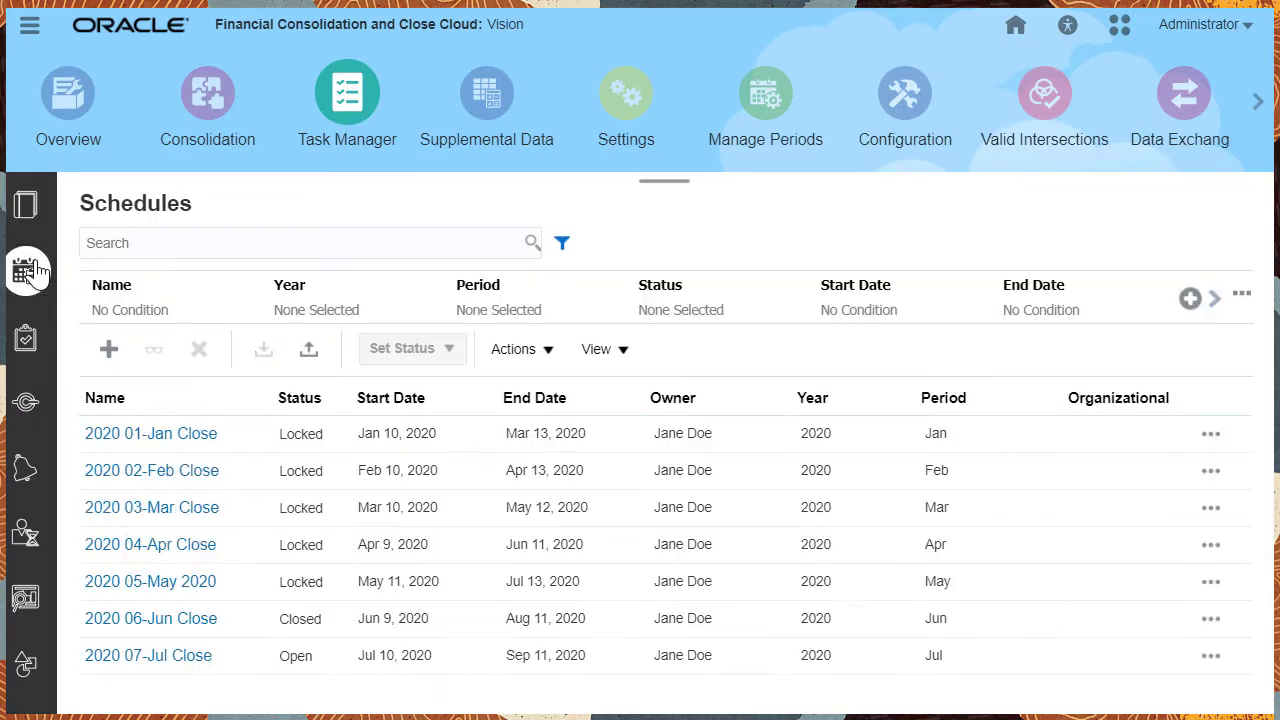
left_click(1212, 657)
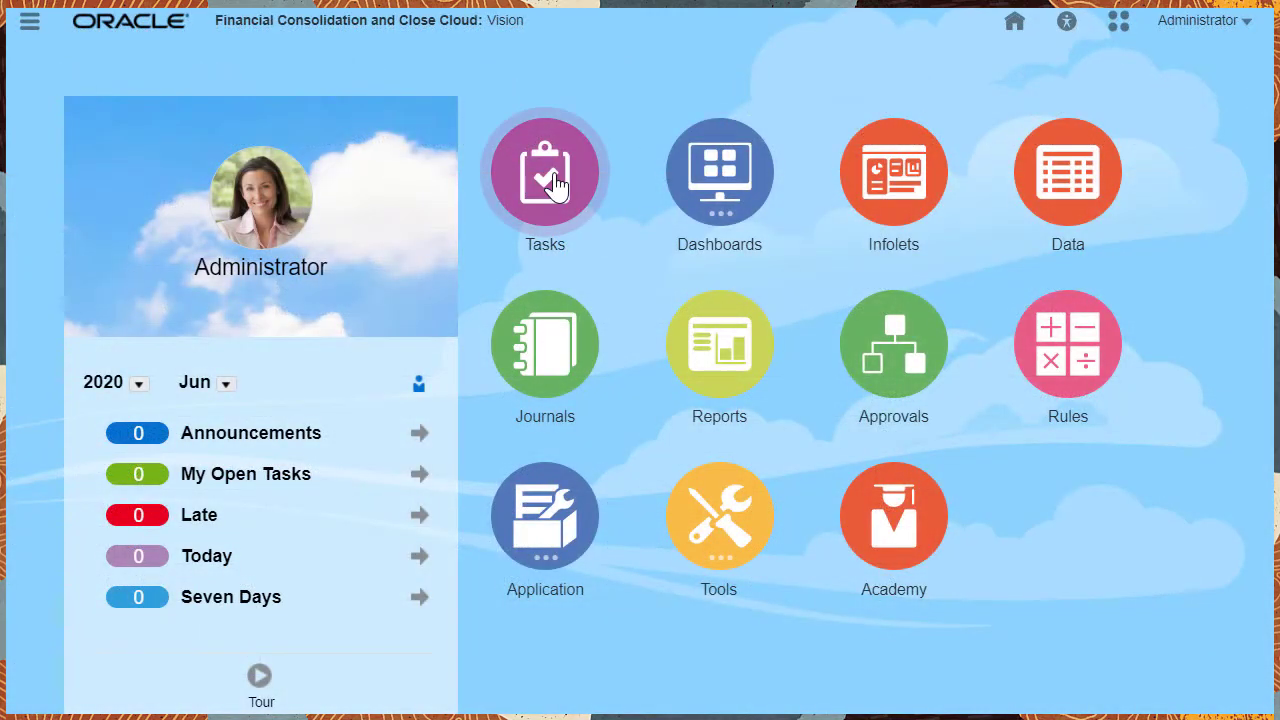
left_click(551, 184)
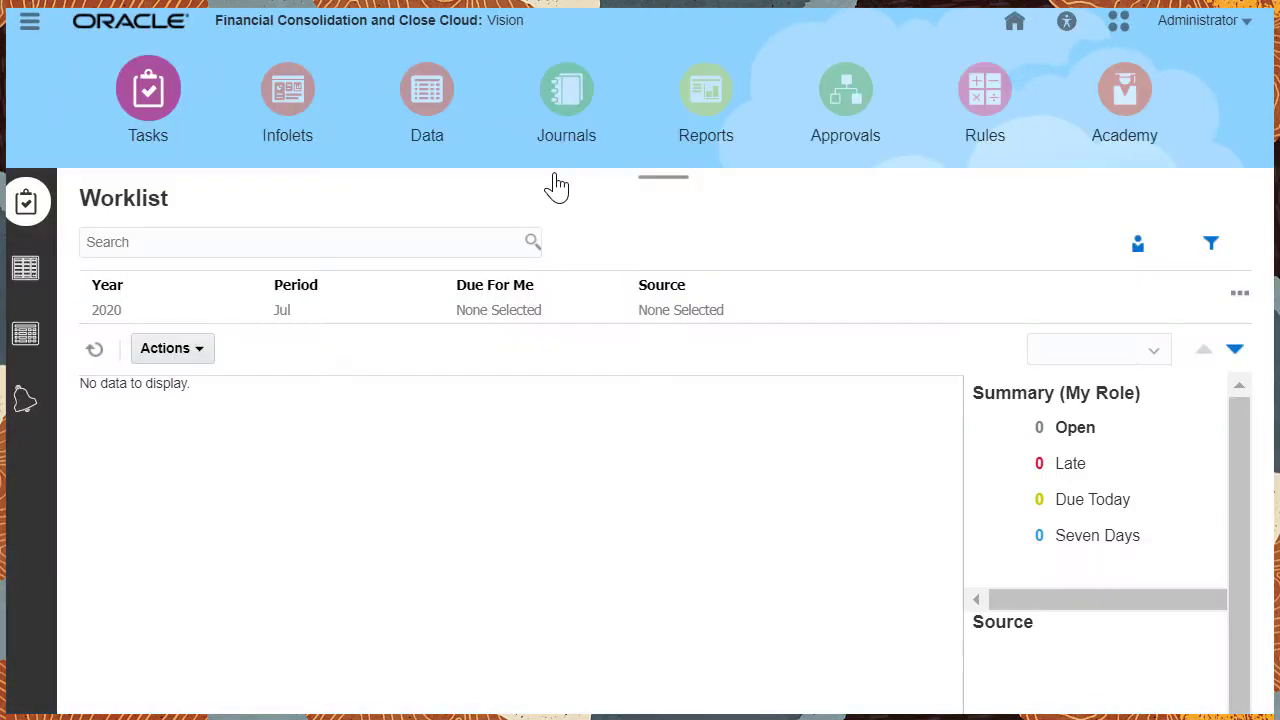
left_click(26, 270)
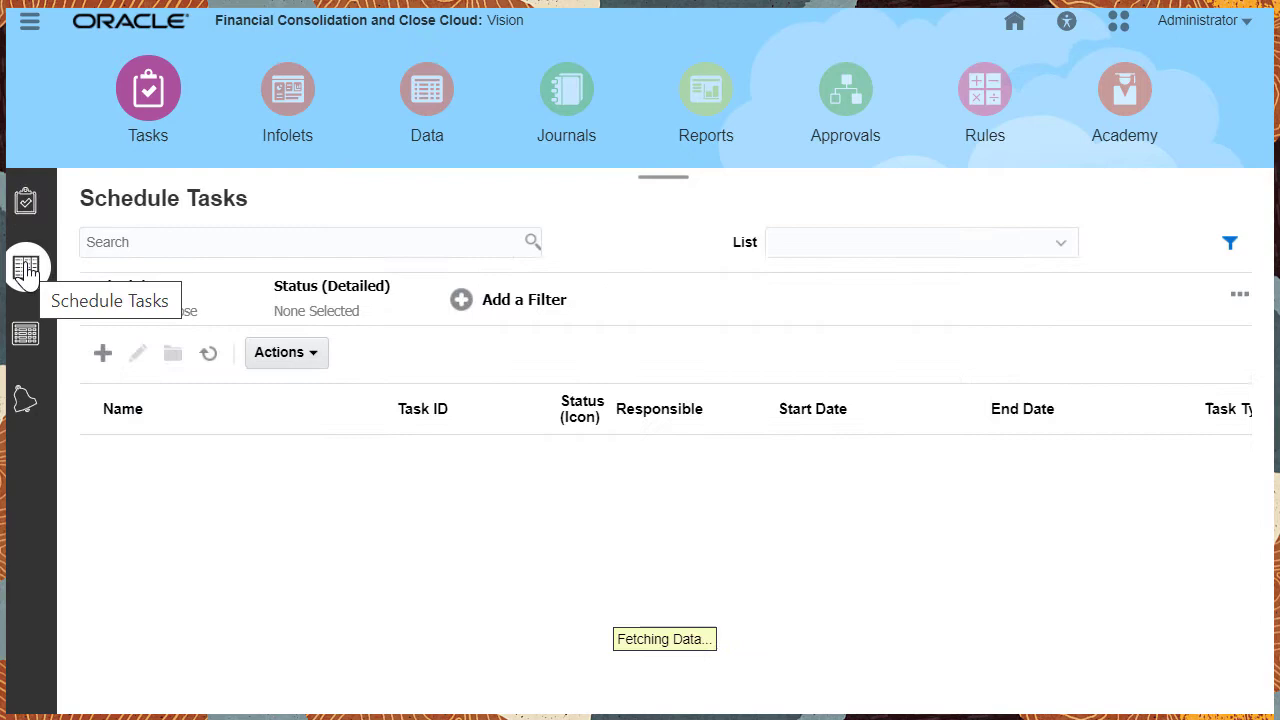
Step: Create a new task '085-Review Operating Expenses' with ID OpExpenseRevenue and a description
left_click(104, 355)
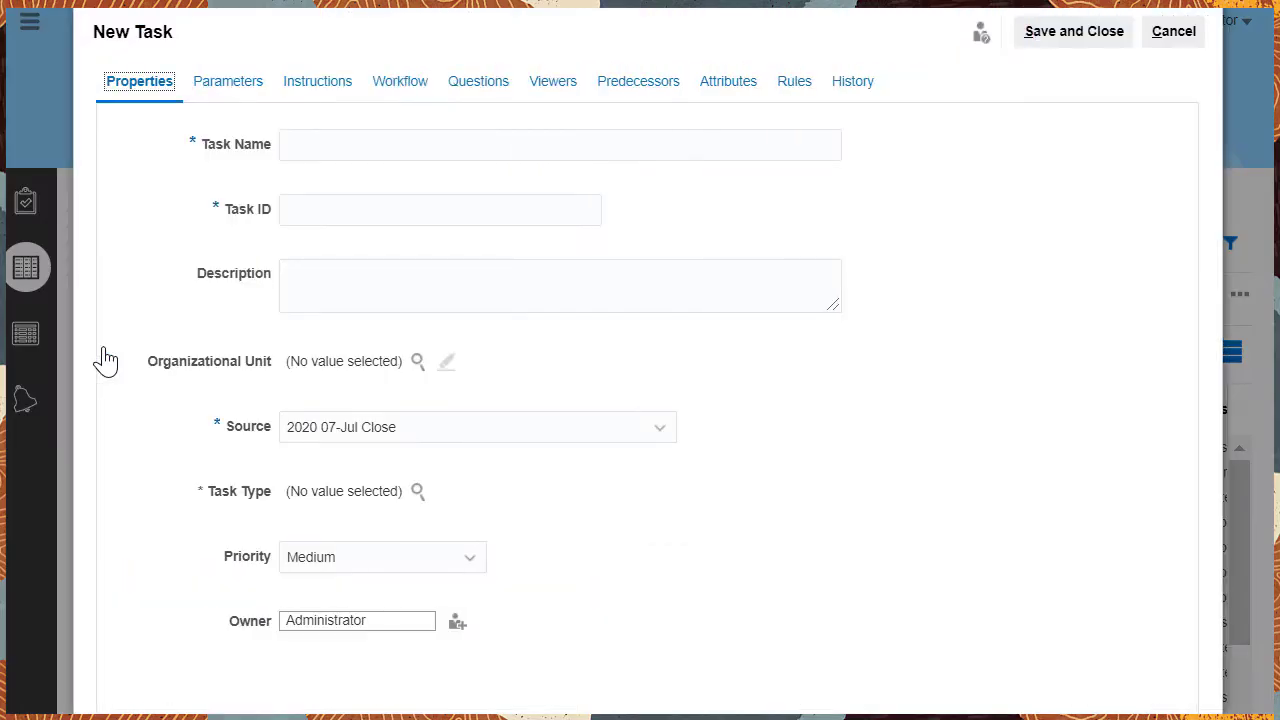
left_click(329, 147)
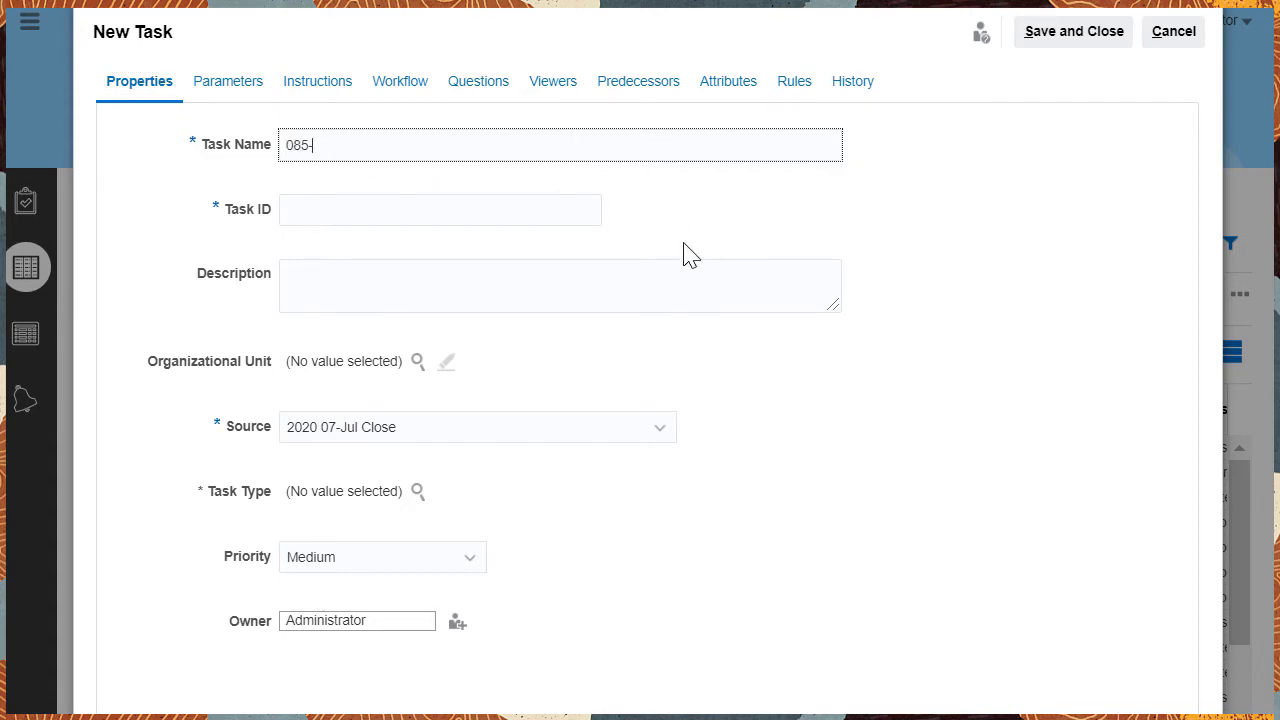
type("085-Review Operating Expenses")
key("Tab")
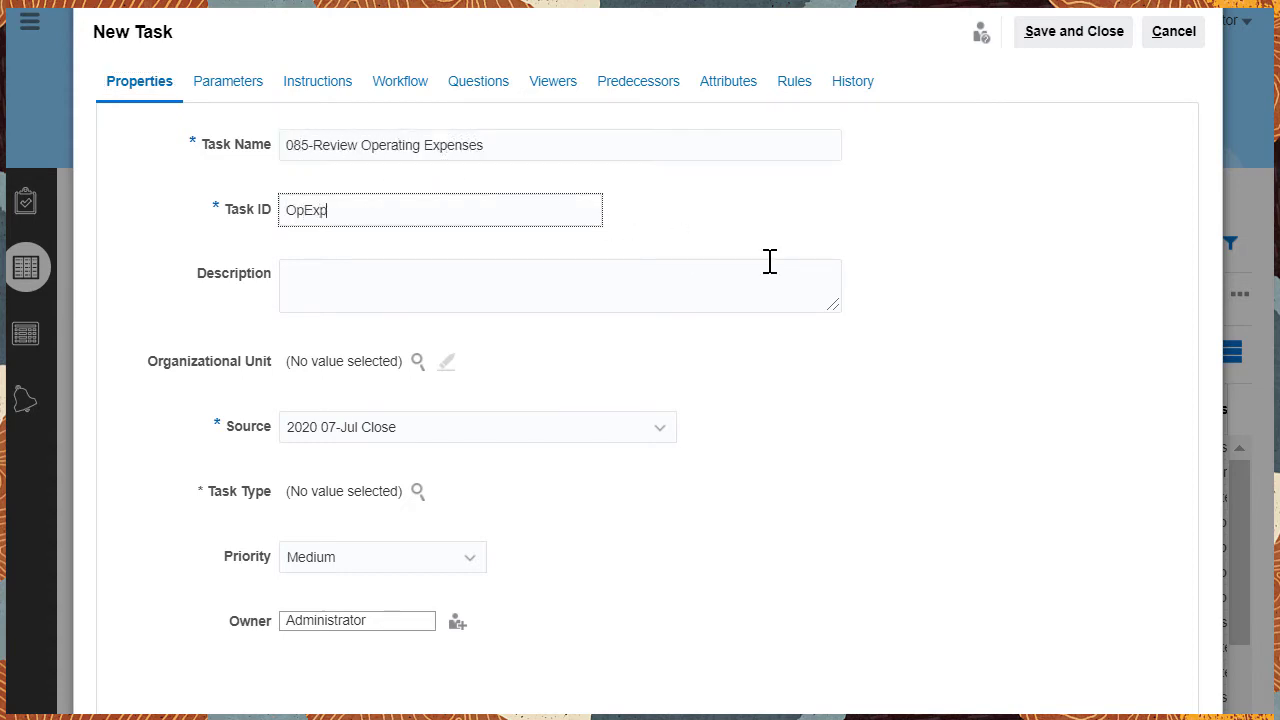
type("OpExpenseRevenue")
key("Tab")
type("R")
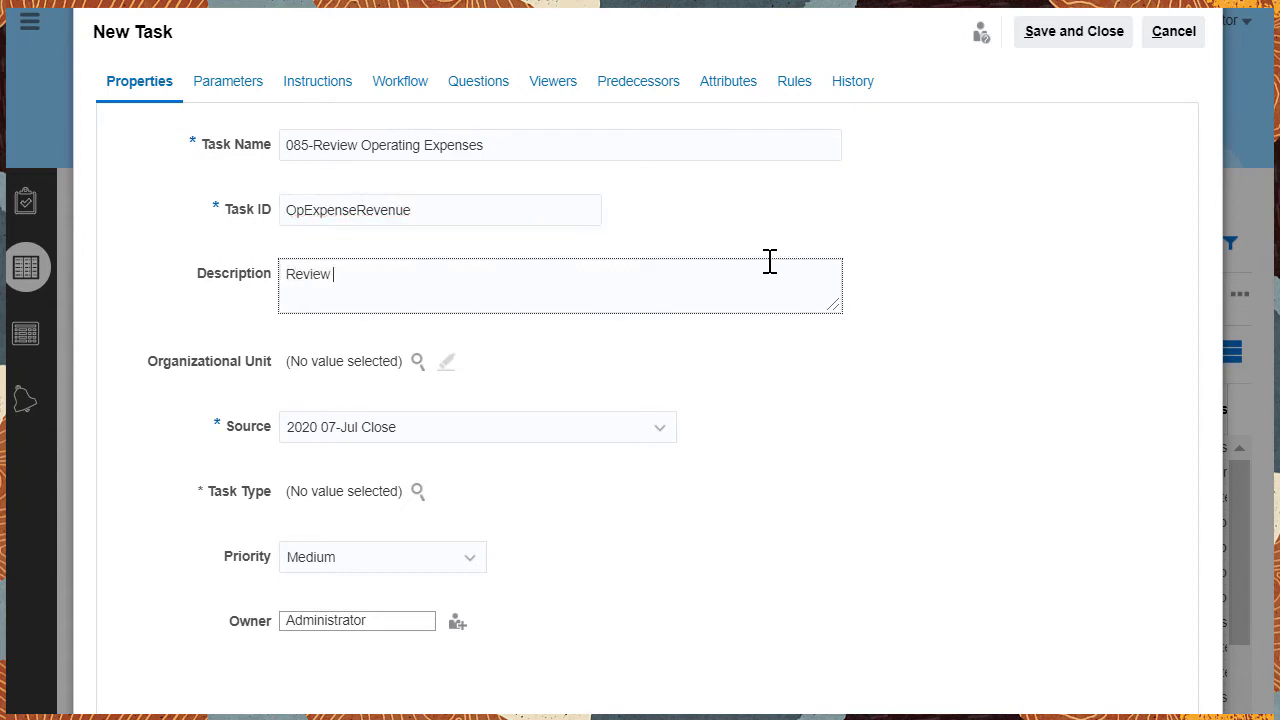
Step: Assign the task to the North America > Operations organizational unit
left_click(418, 361)
left_click(390, 238)
left_click(408, 291)
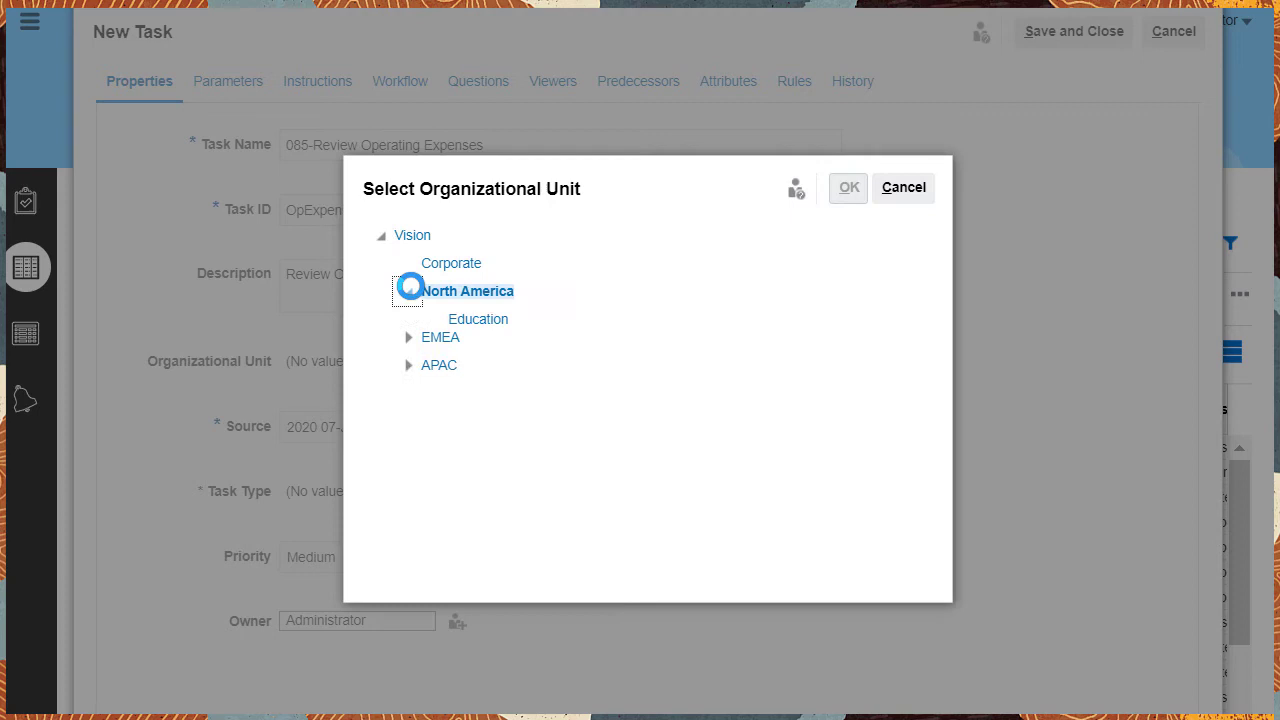
left_click(470, 347)
left_click(849, 187)
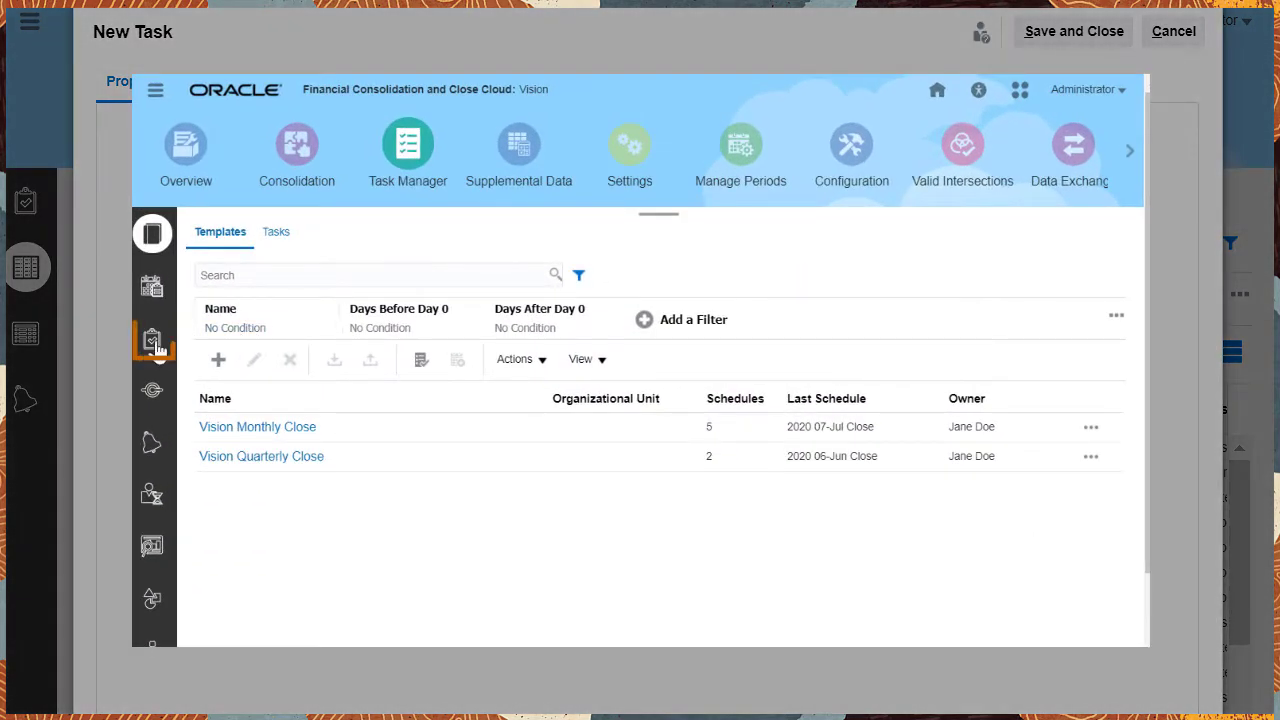
left_click(153, 342)
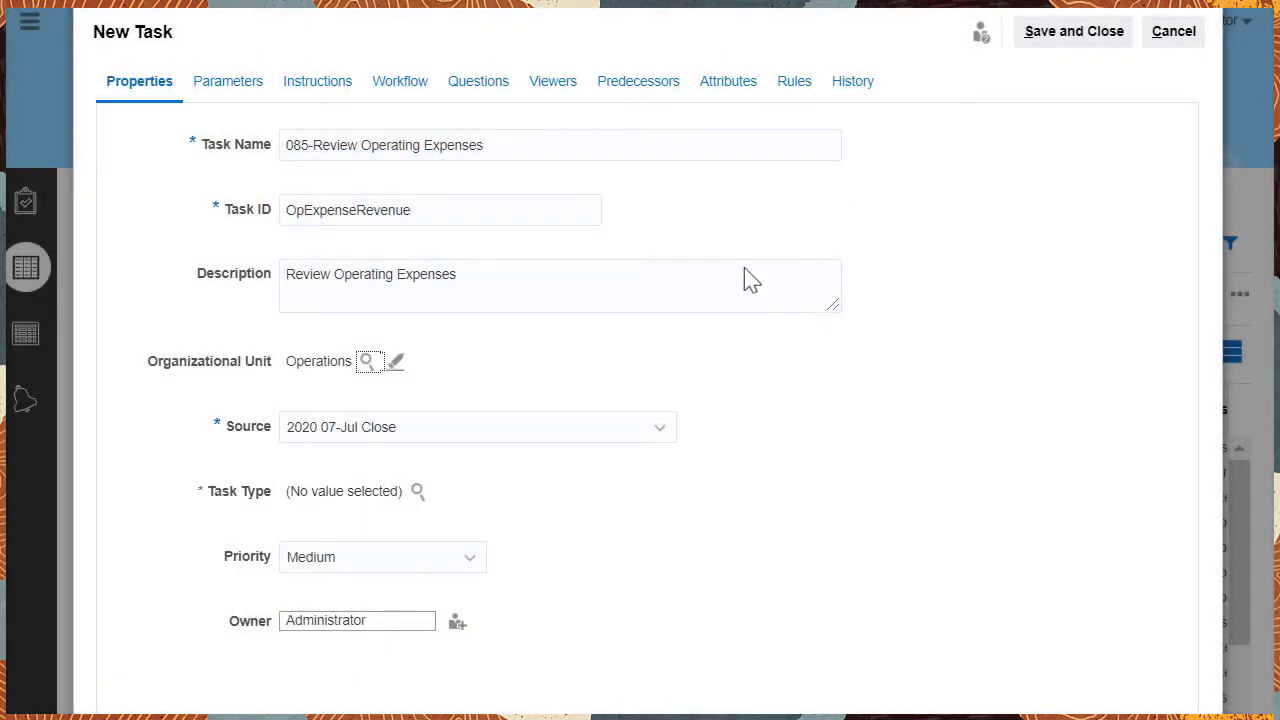
left_click(417, 491)
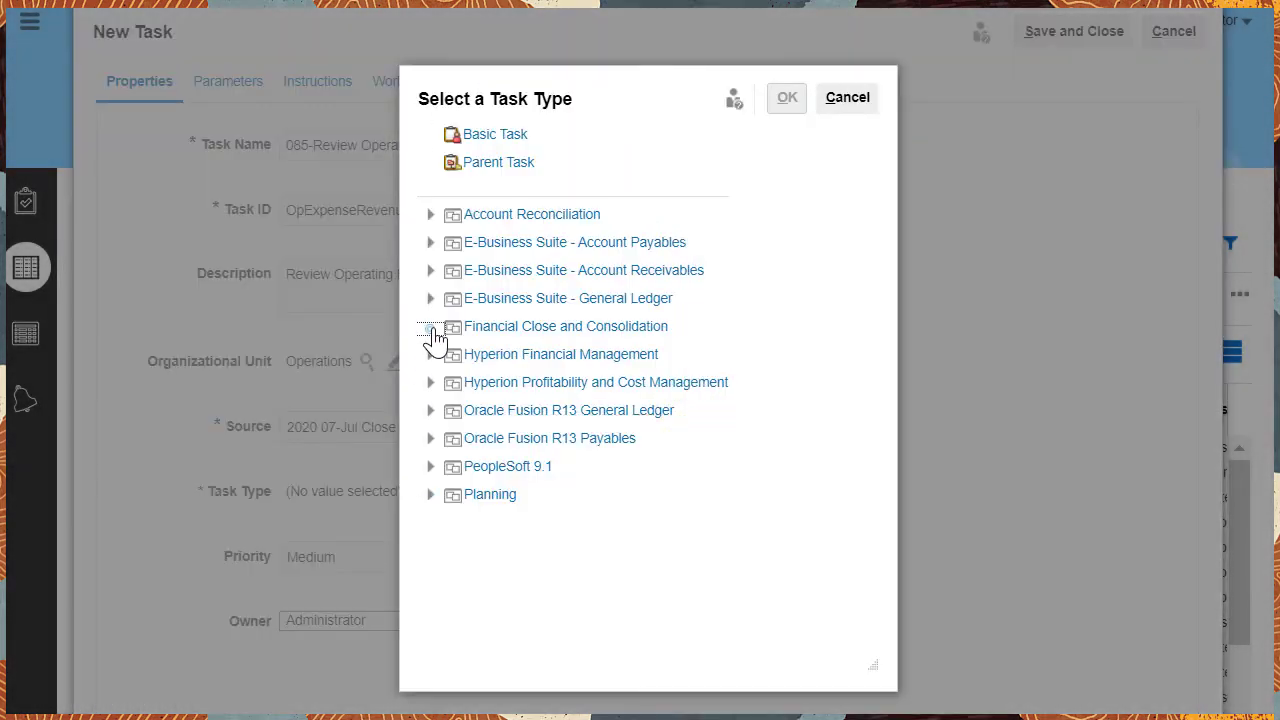
Step: Choose View Dashboard under Financial Close and Consolidation as the task type
left_click(430, 327)
left_click_drag(871, 266, 852, 607)
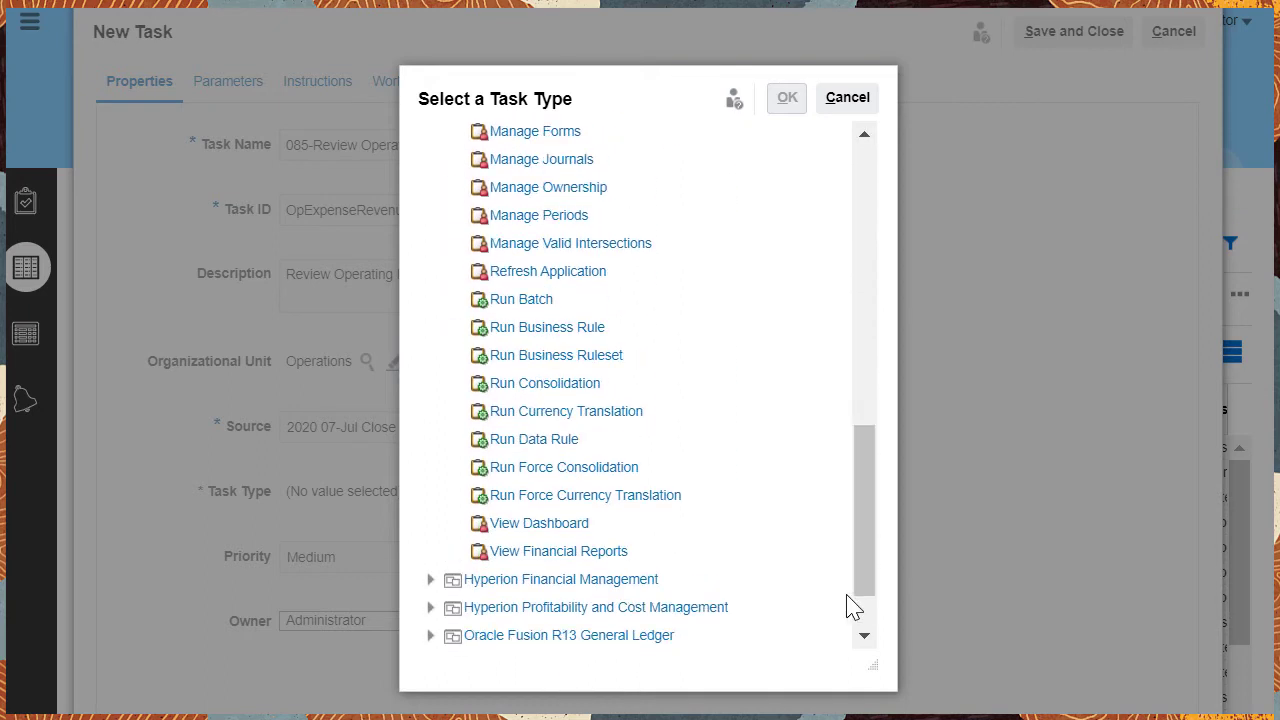
left_click(546, 528)
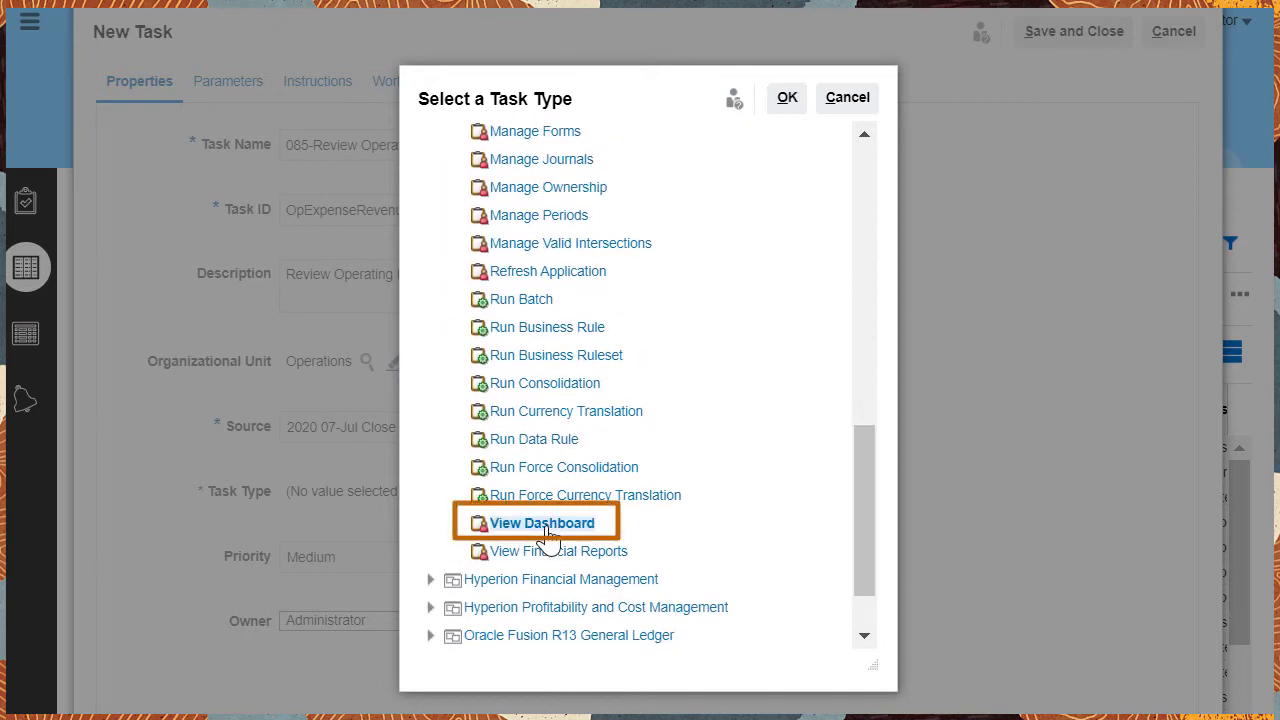
left_click(792, 99)
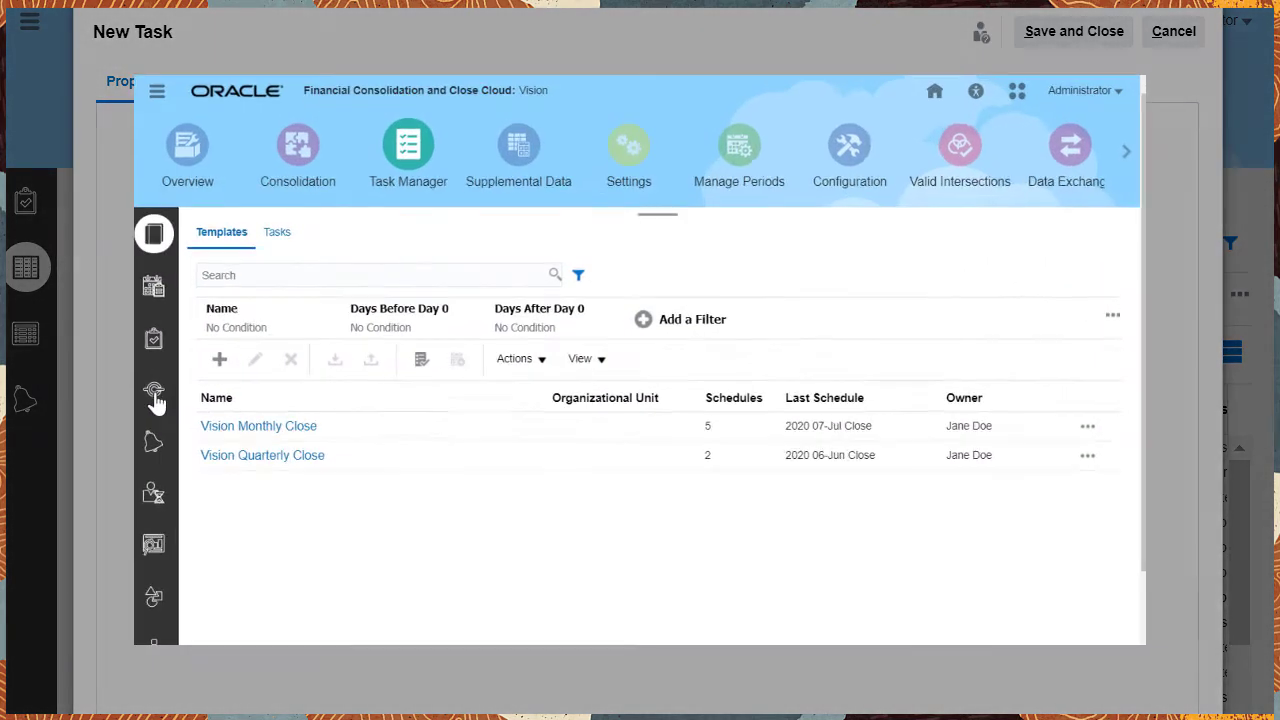
left_click(152, 395)
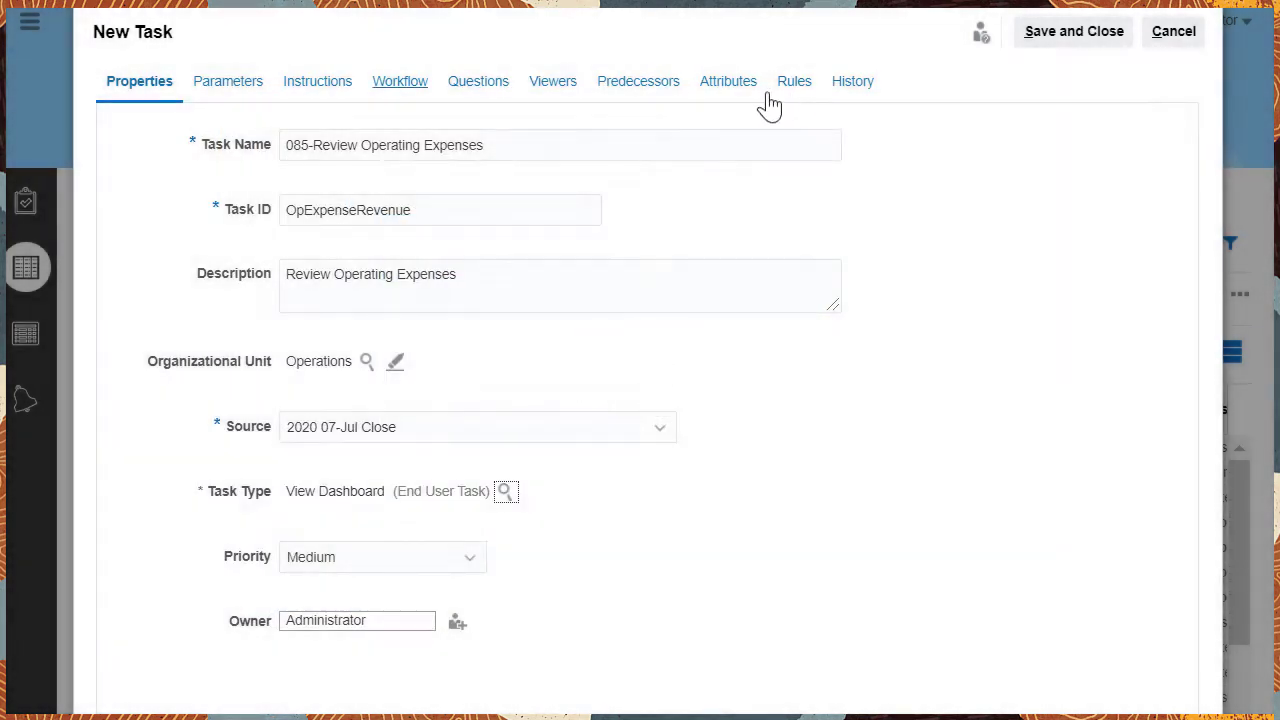
Step: Set the task's dashboard parameter to the Operating Expense dashboard
left_click(236, 84)
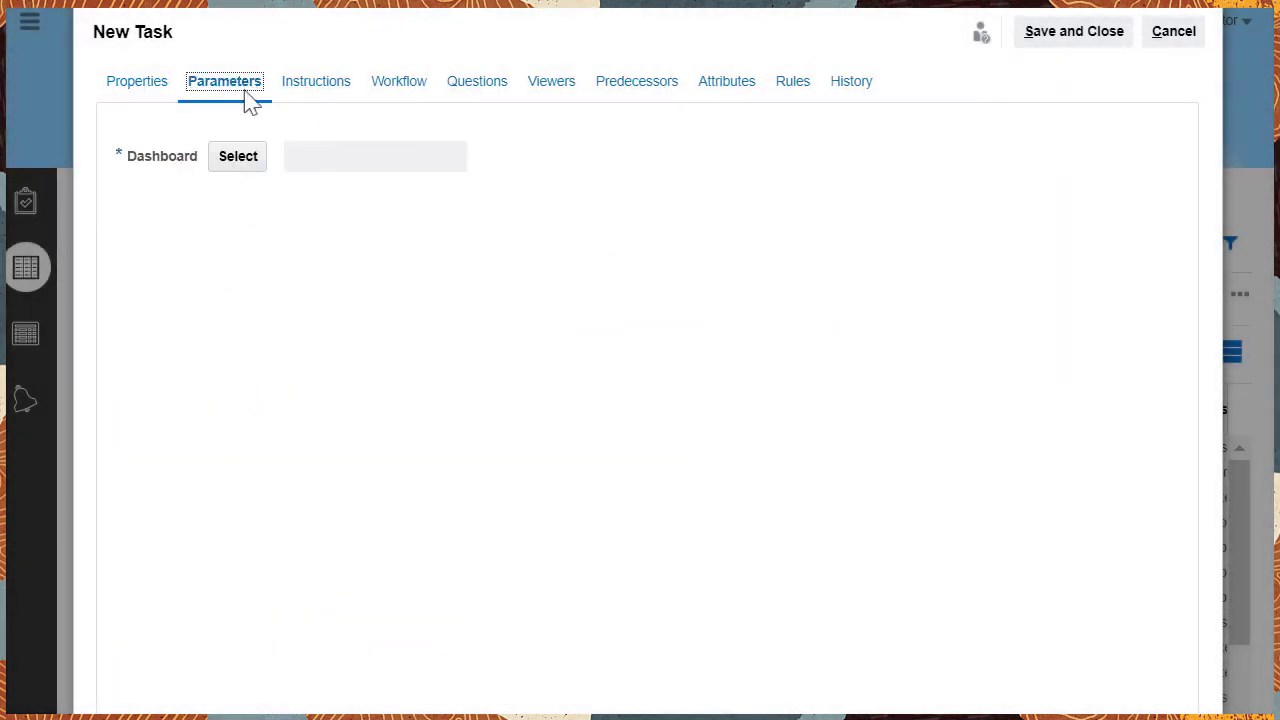
left_click(238, 156)
left_click_drag(1193, 510, 948, 676)
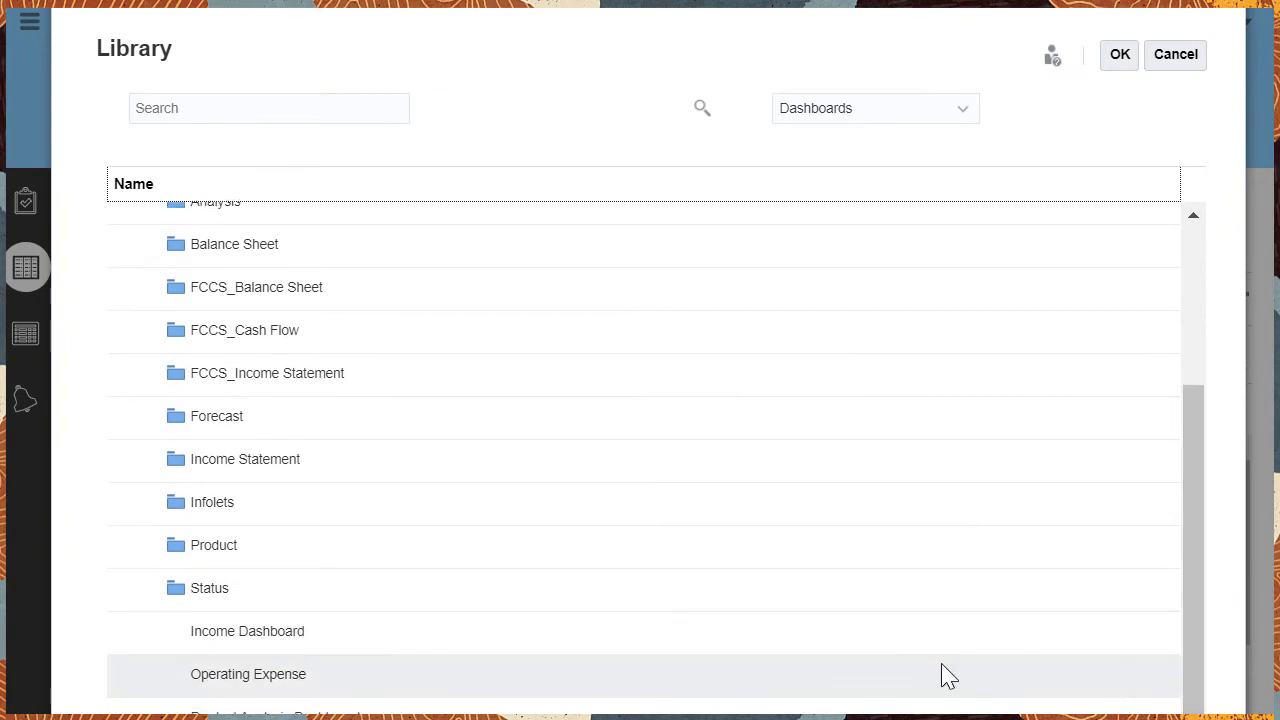
left_click(735, 668)
left_click(1119, 60)
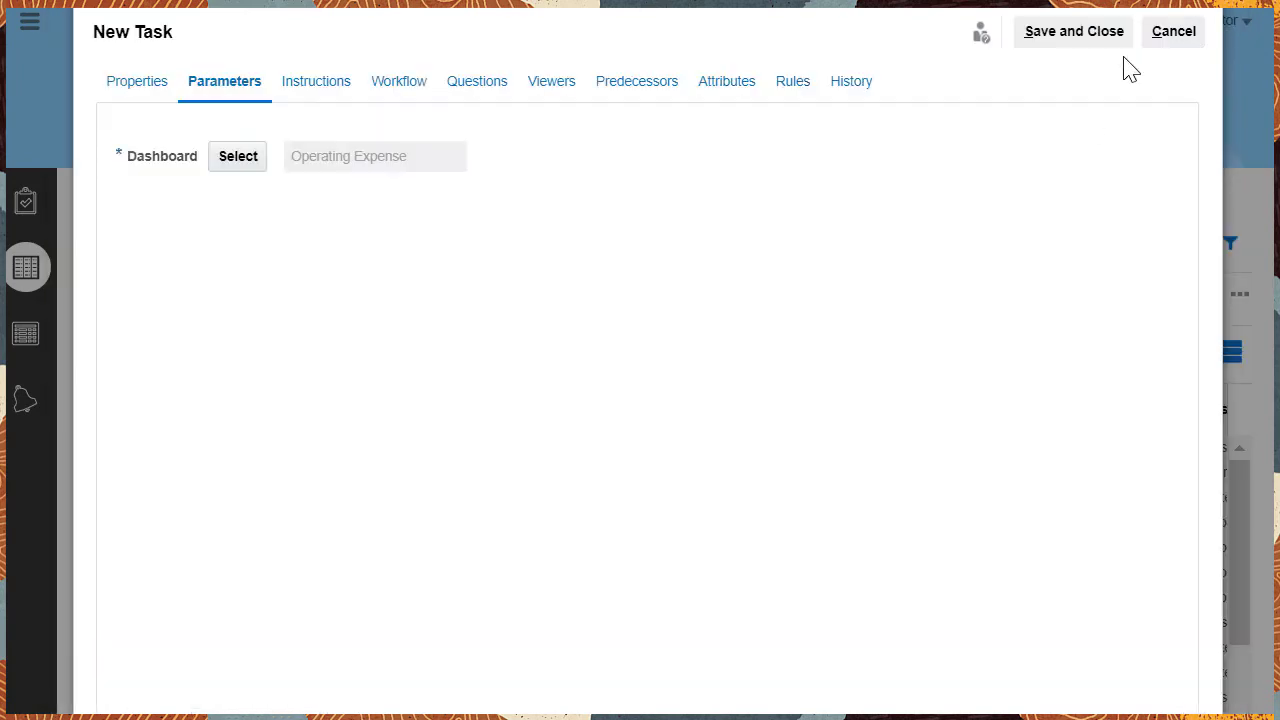
Step: Review the instructions, workflow, questions, viewers, predecessors, rules and attributes, then save the task
left_click(315, 87)
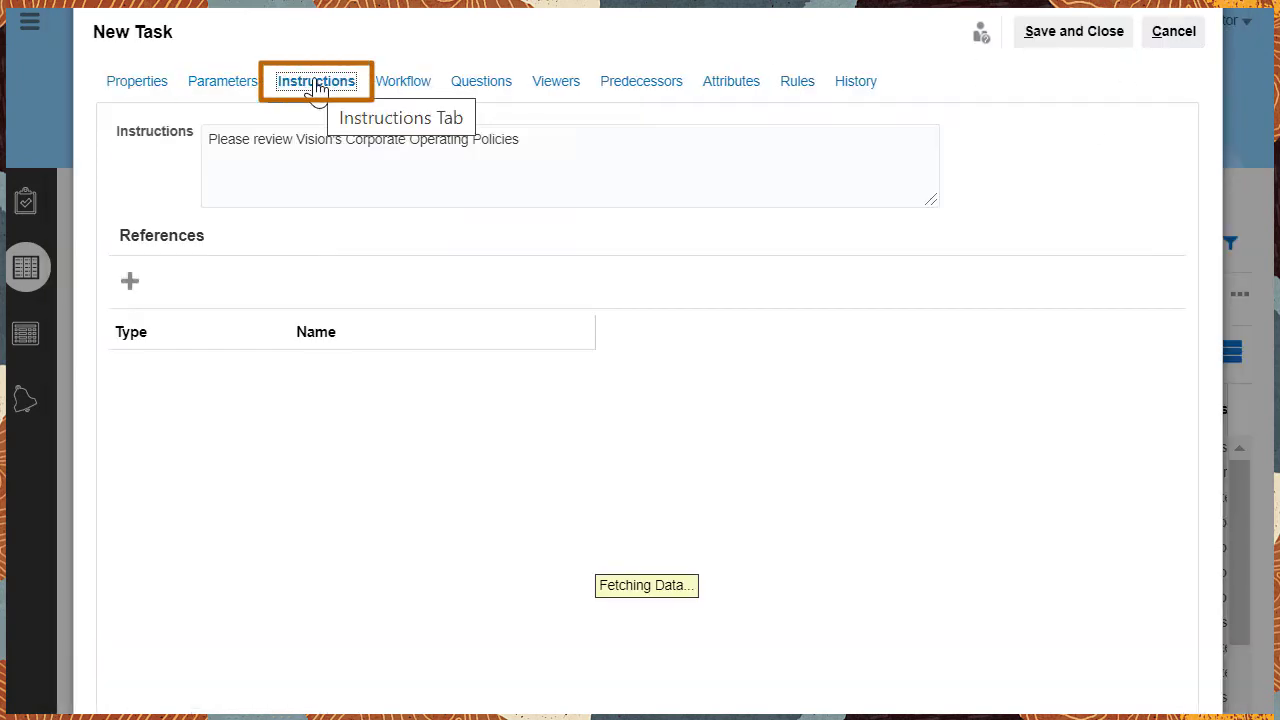
left_click(403, 84)
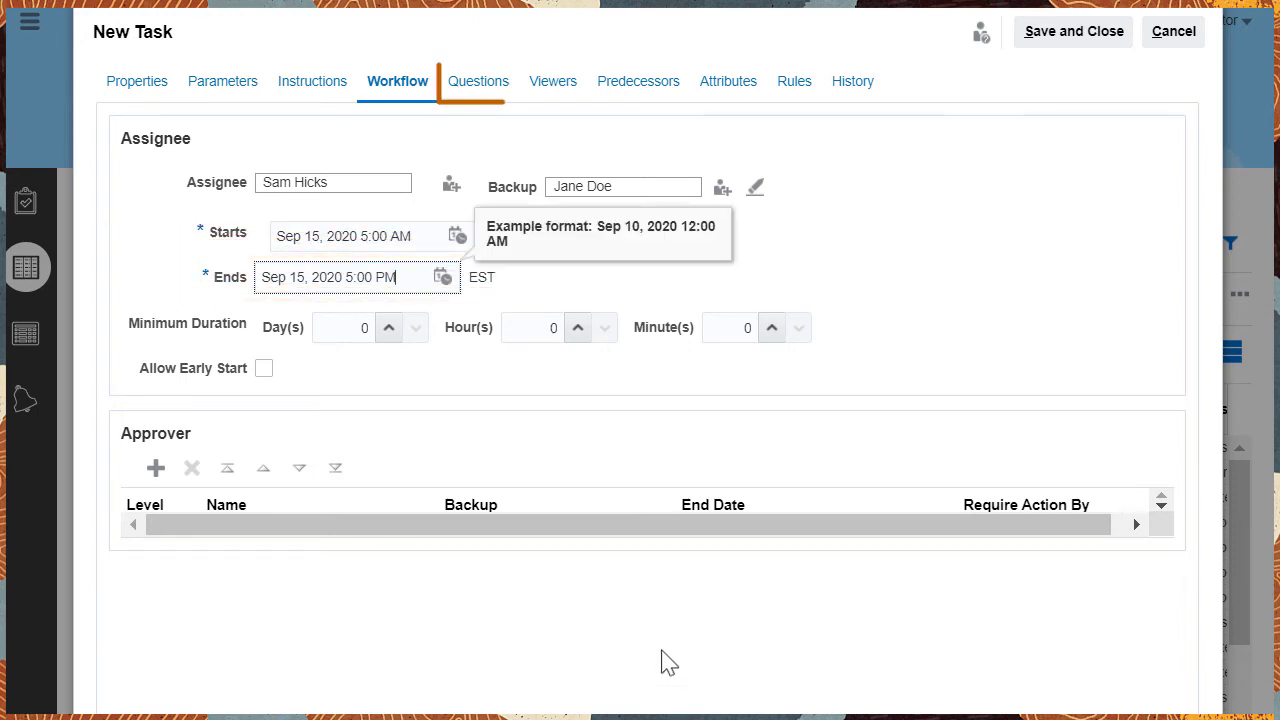
left_click(491, 88)
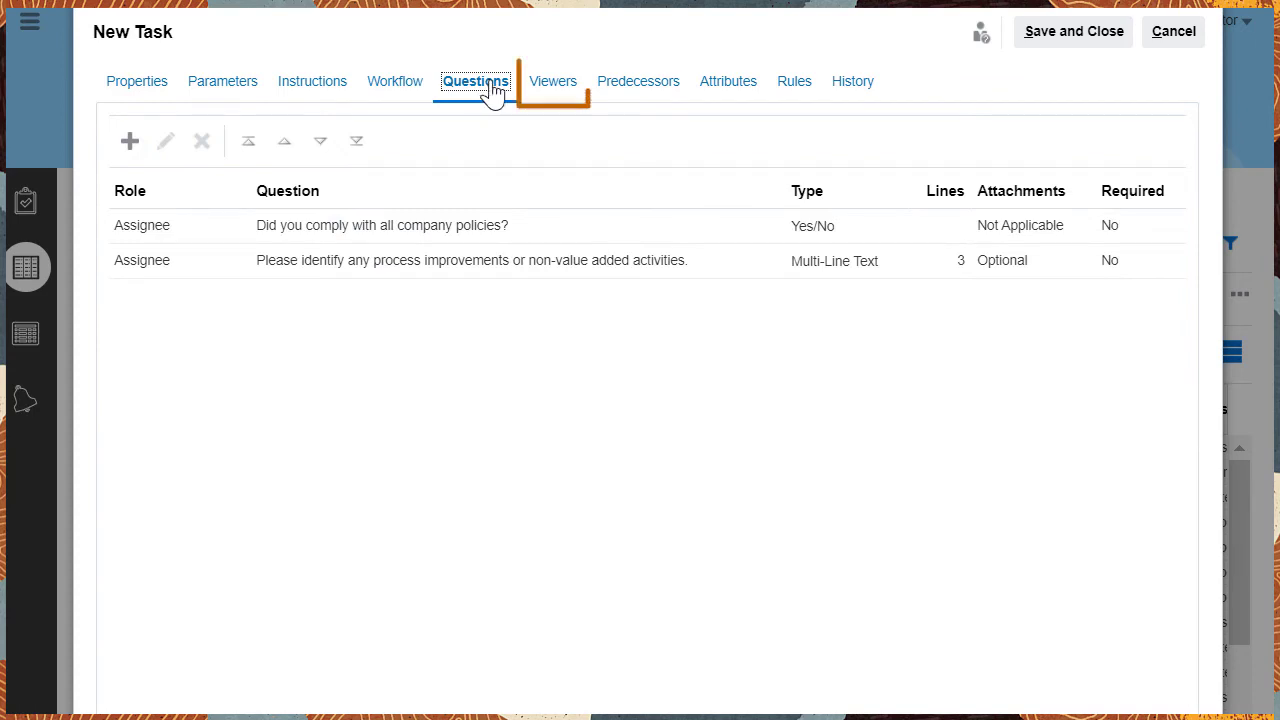
left_click(546, 88)
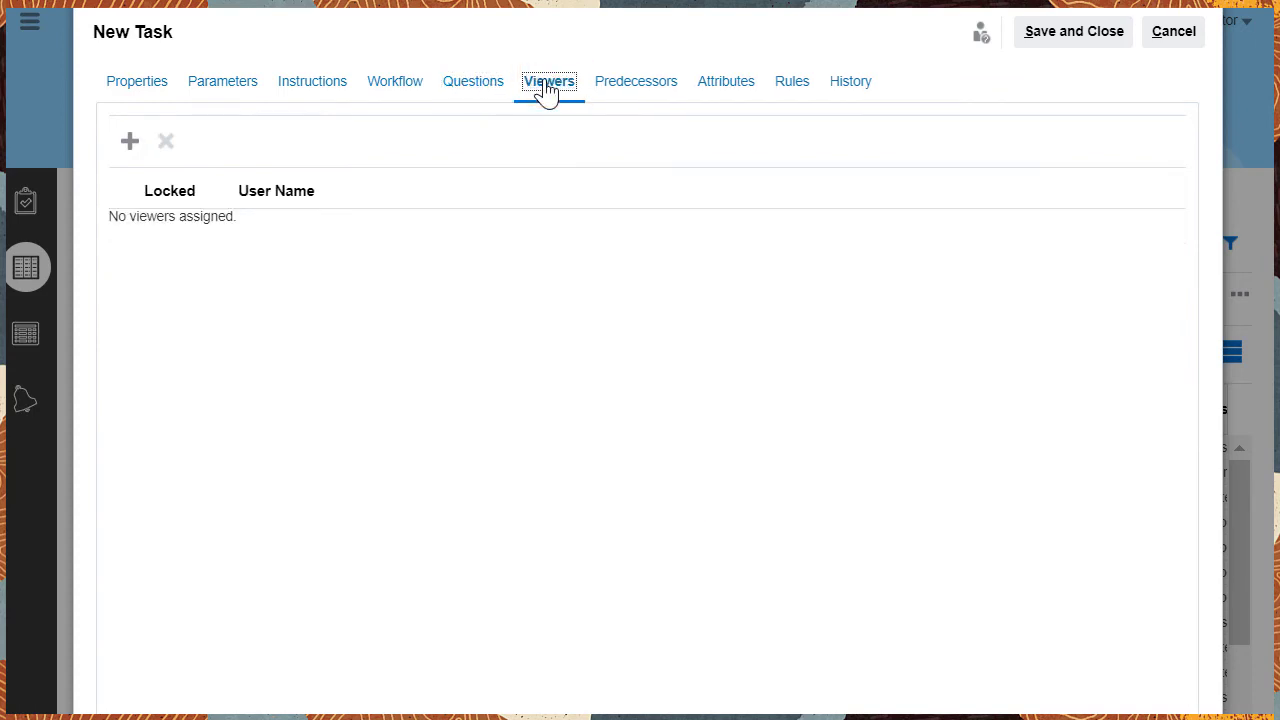
left_click(619, 88)
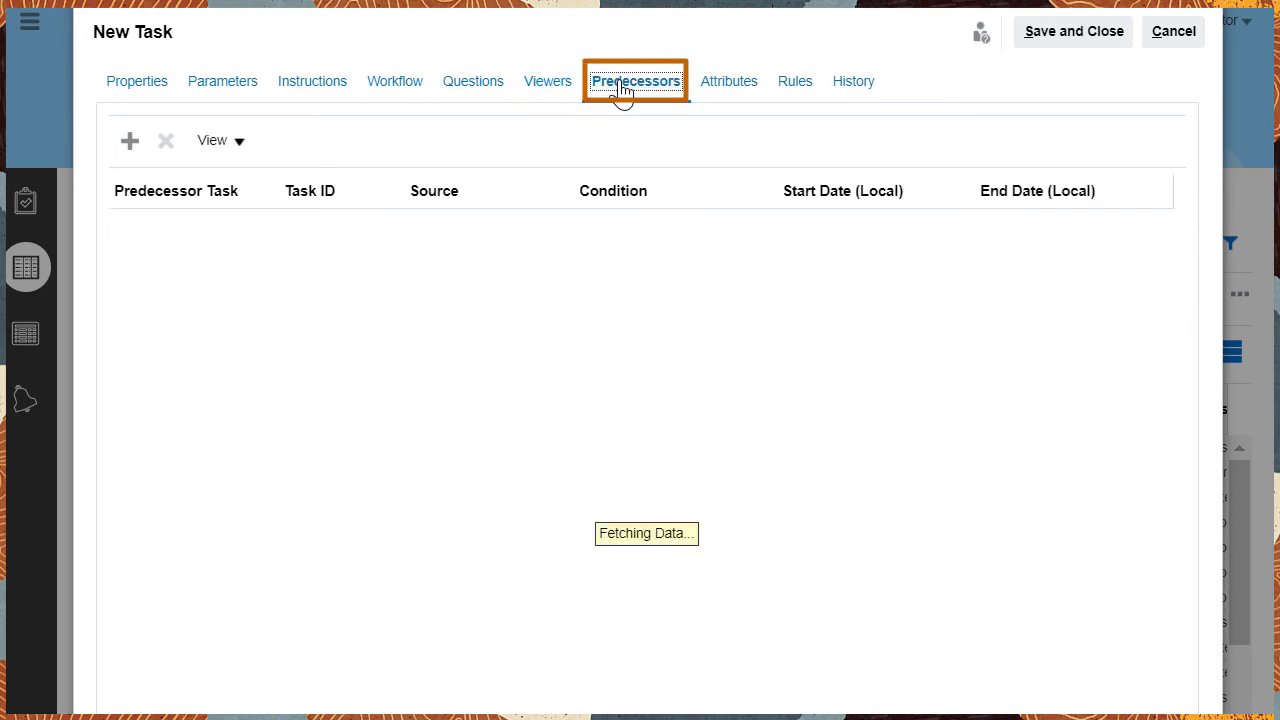
left_click(789, 86)
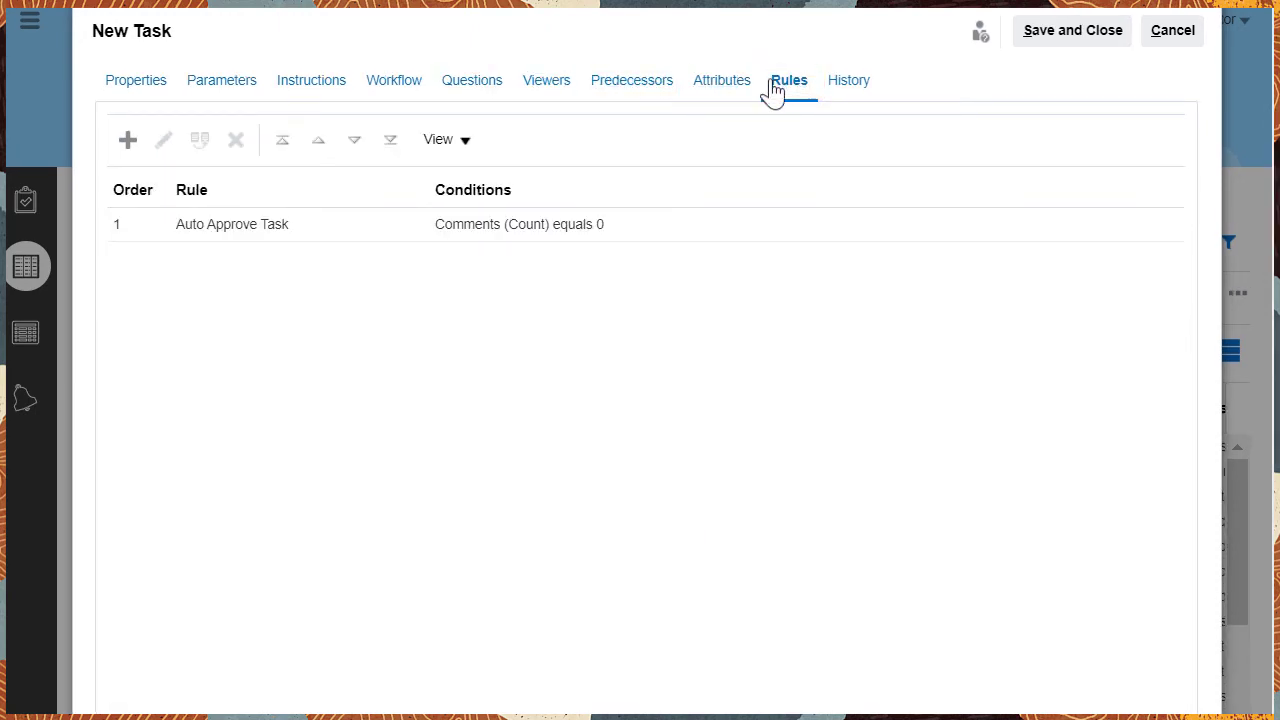
left_click(731, 88)
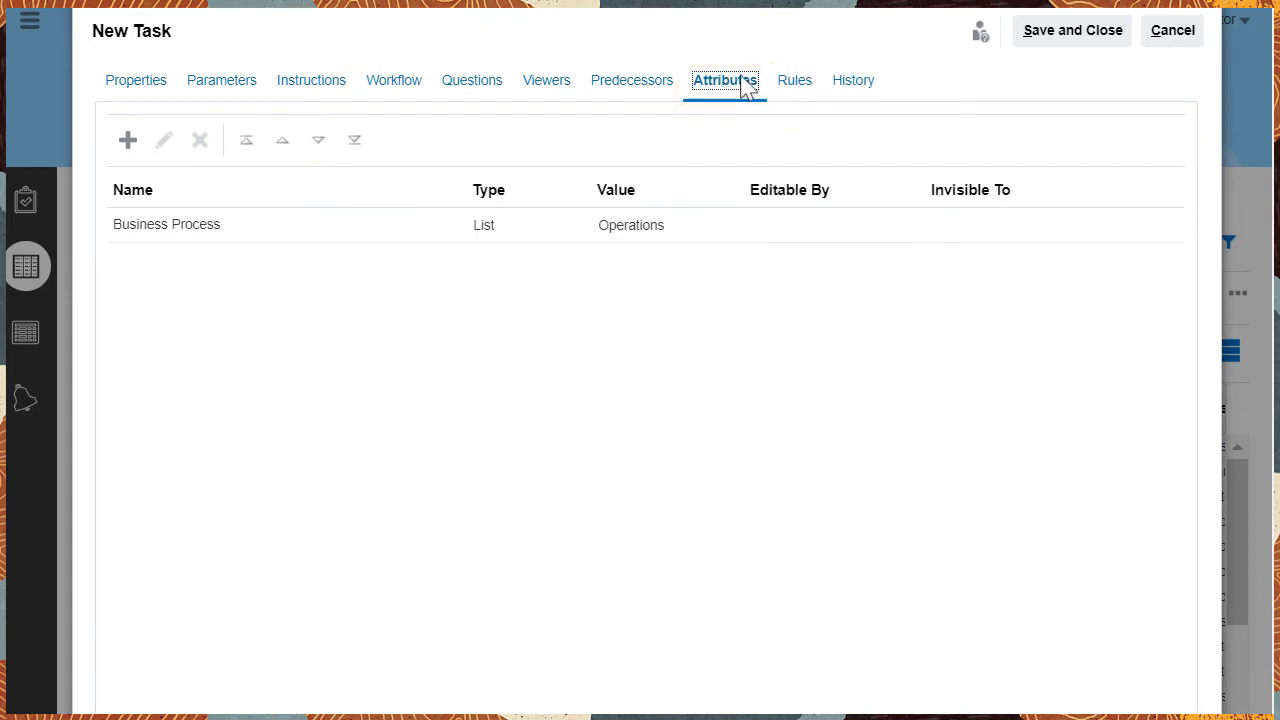
left_click(1030, 40)
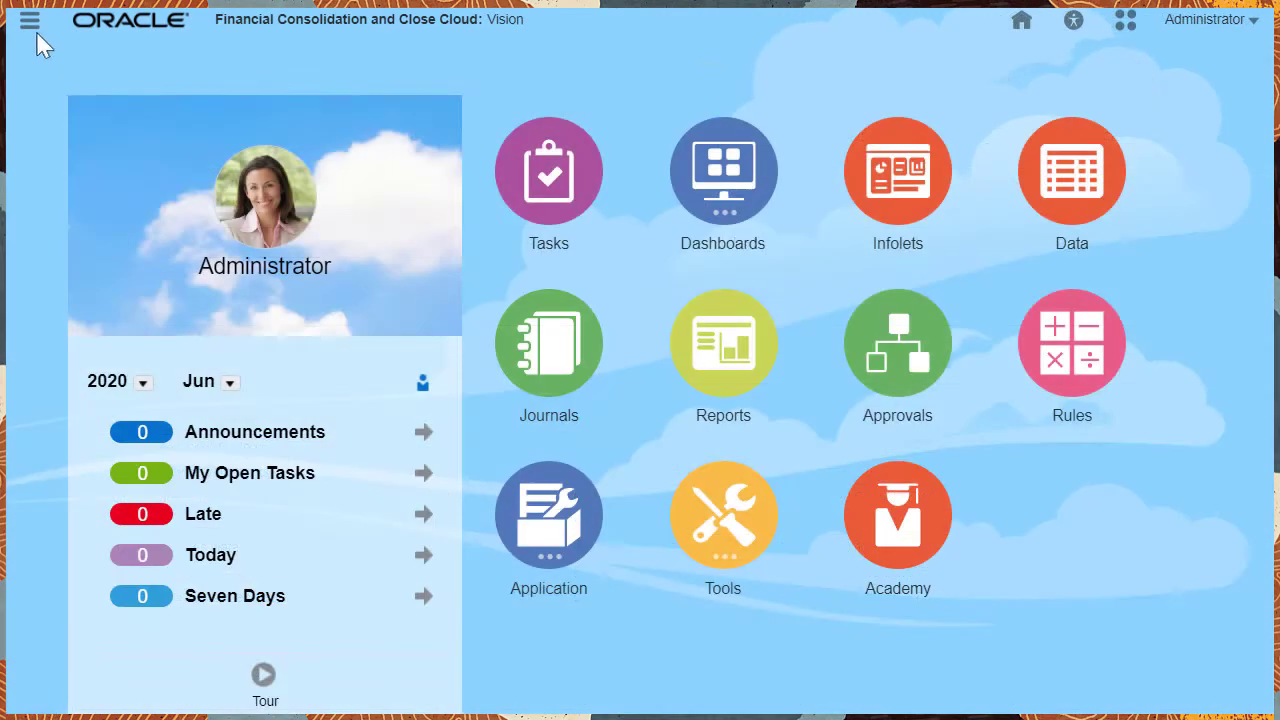
Step: Set the 2020 07-Jul Close schedule's status to Open in Task Manager Schedules and confirm
left_click(29, 21)
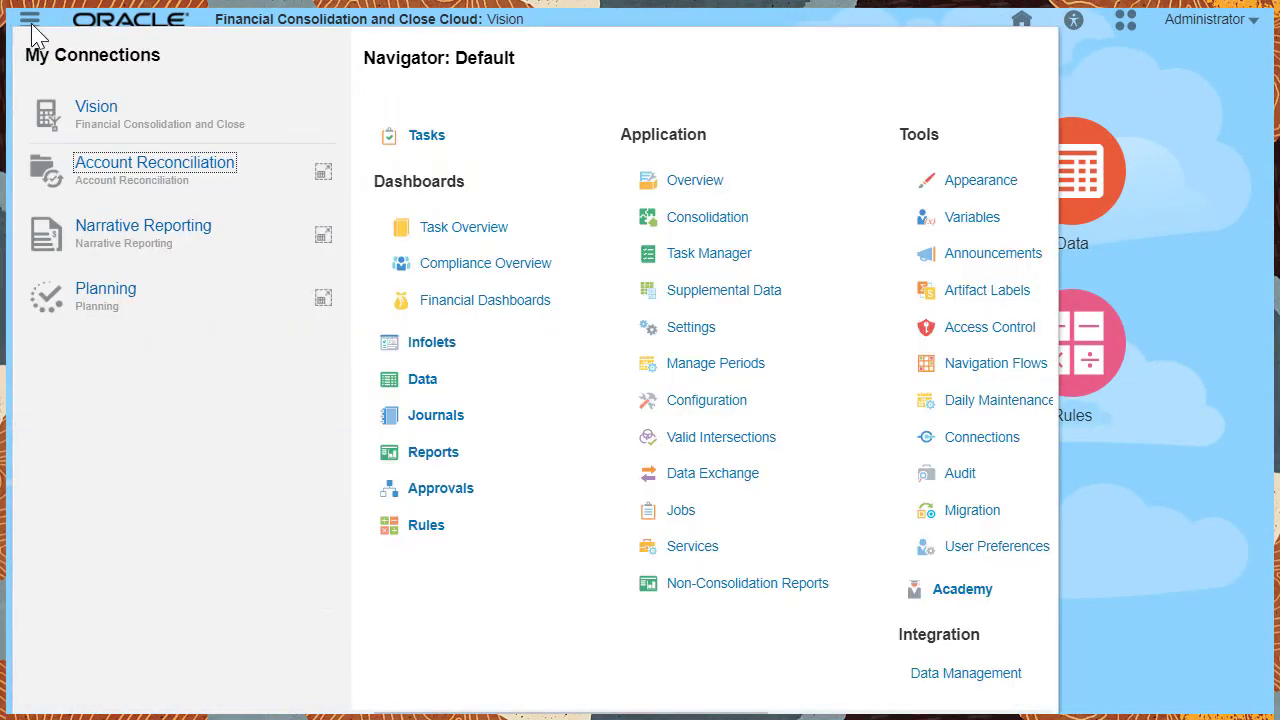
left_click(704, 261)
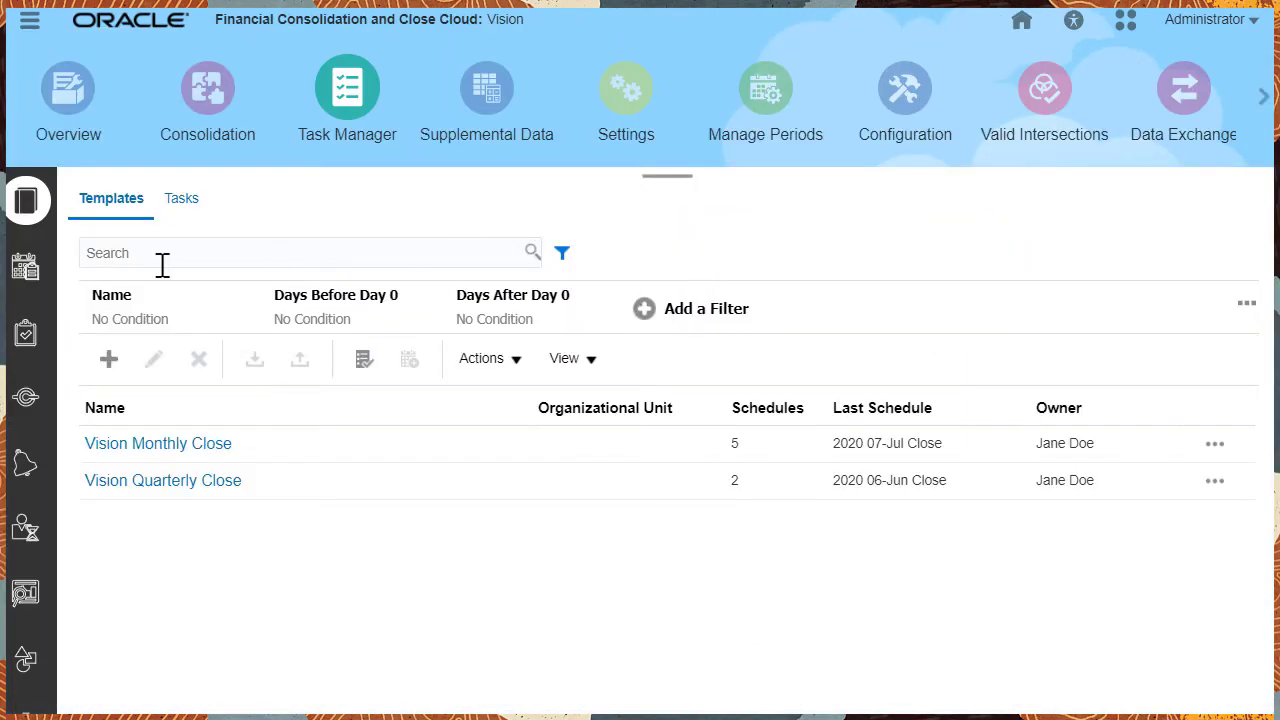
left_click(24, 274)
left_click(157, 648)
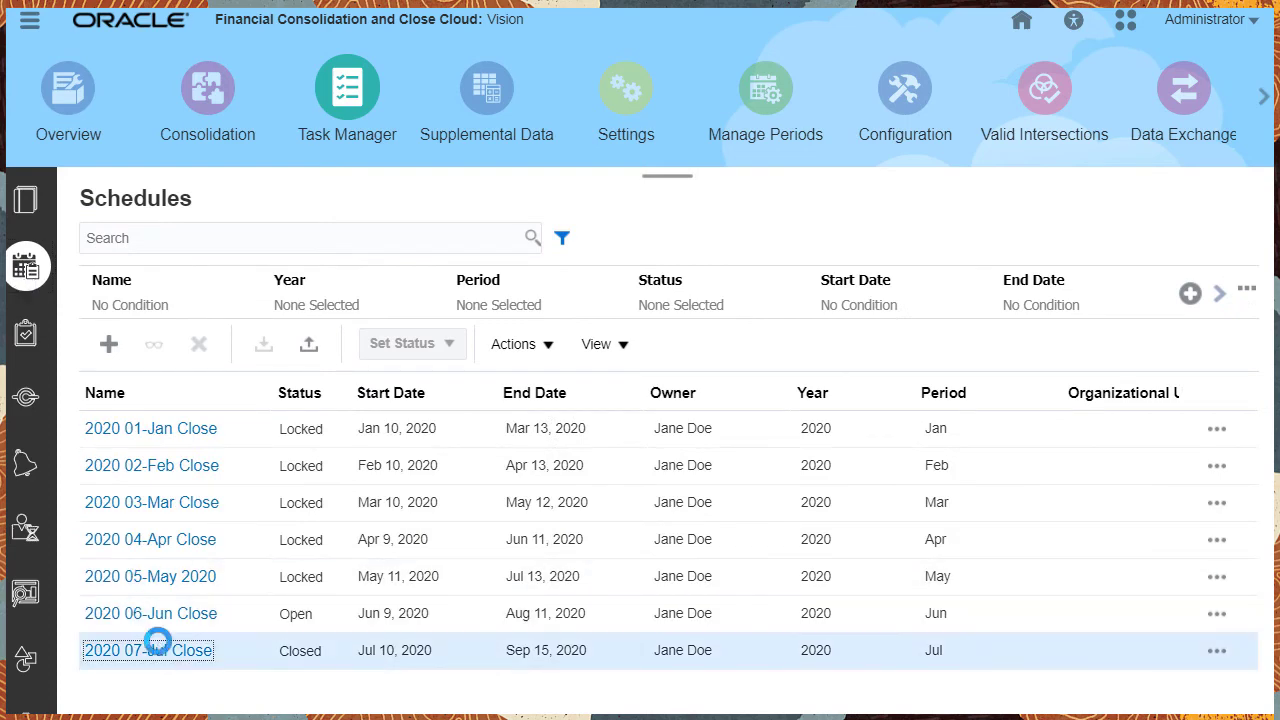
left_click(450, 348)
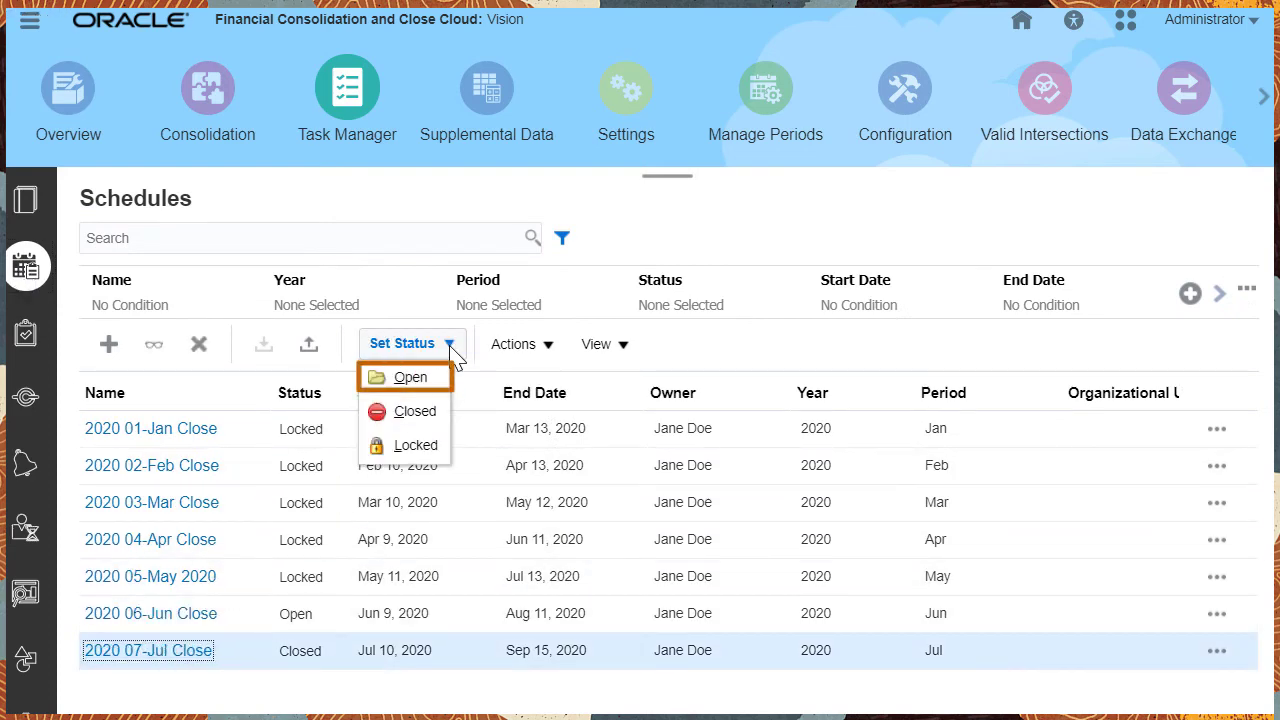
left_click(405, 378)
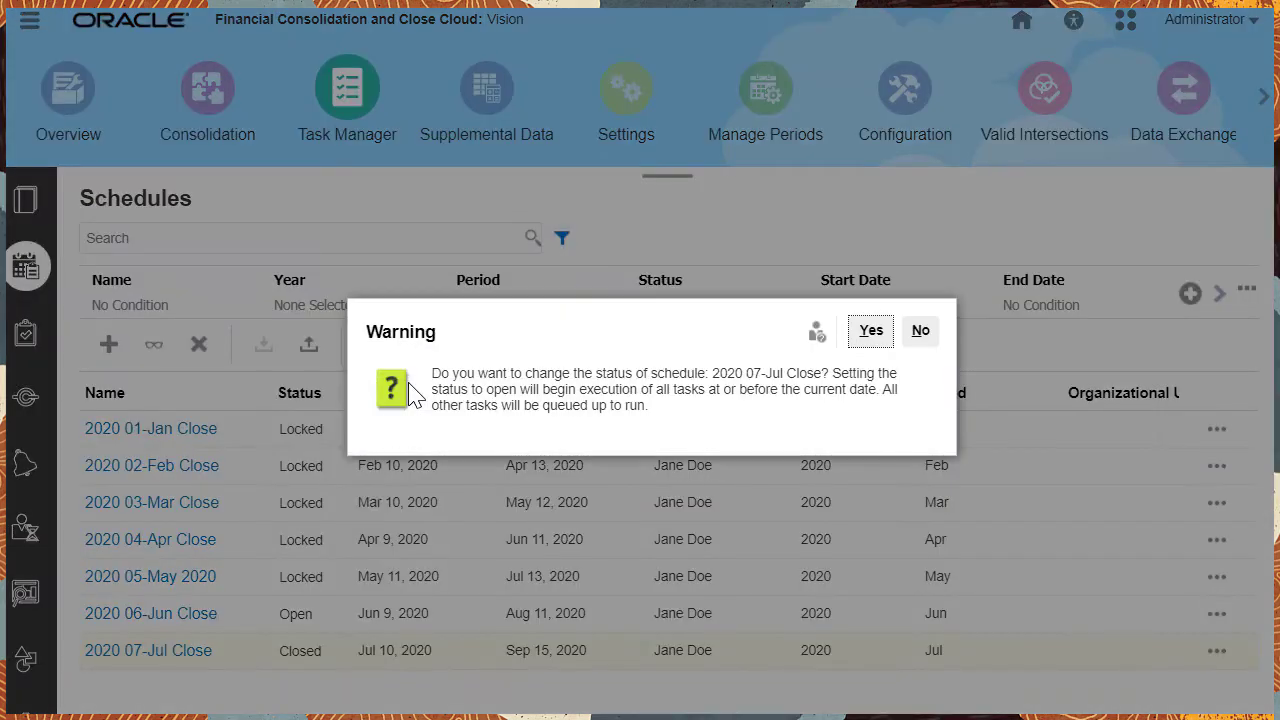
left_click(871, 330)
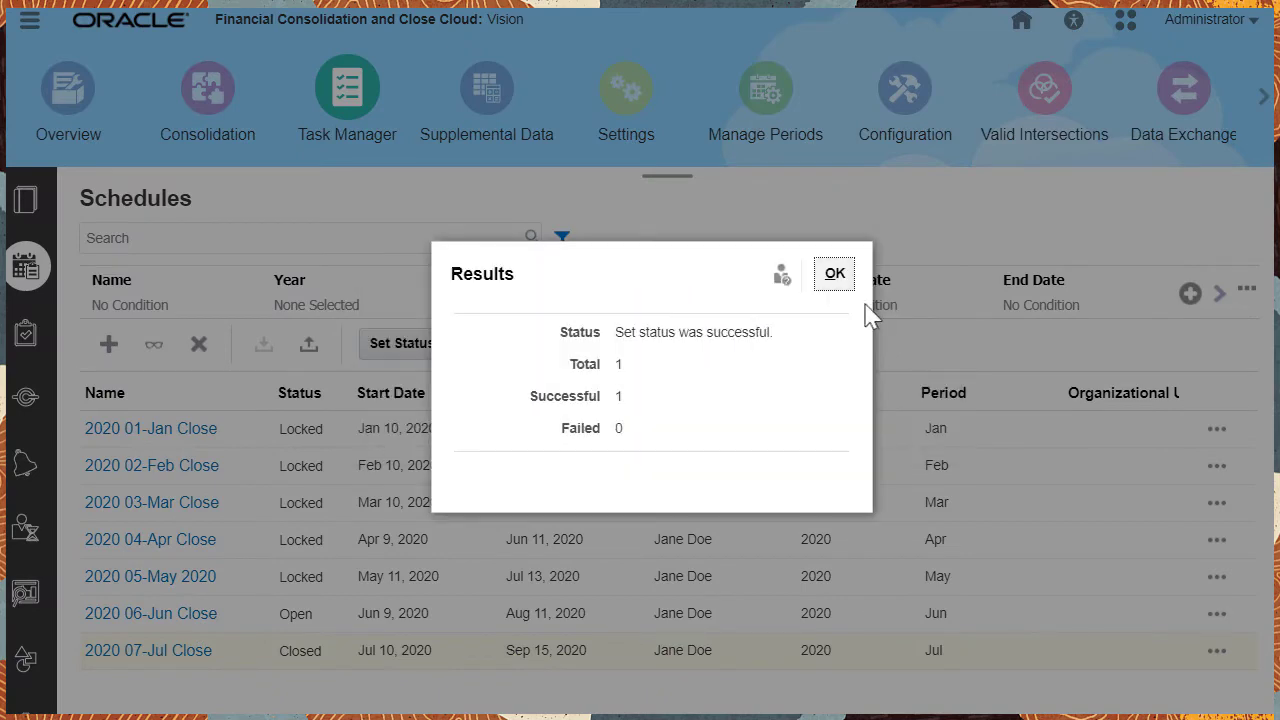
left_click(835, 274)
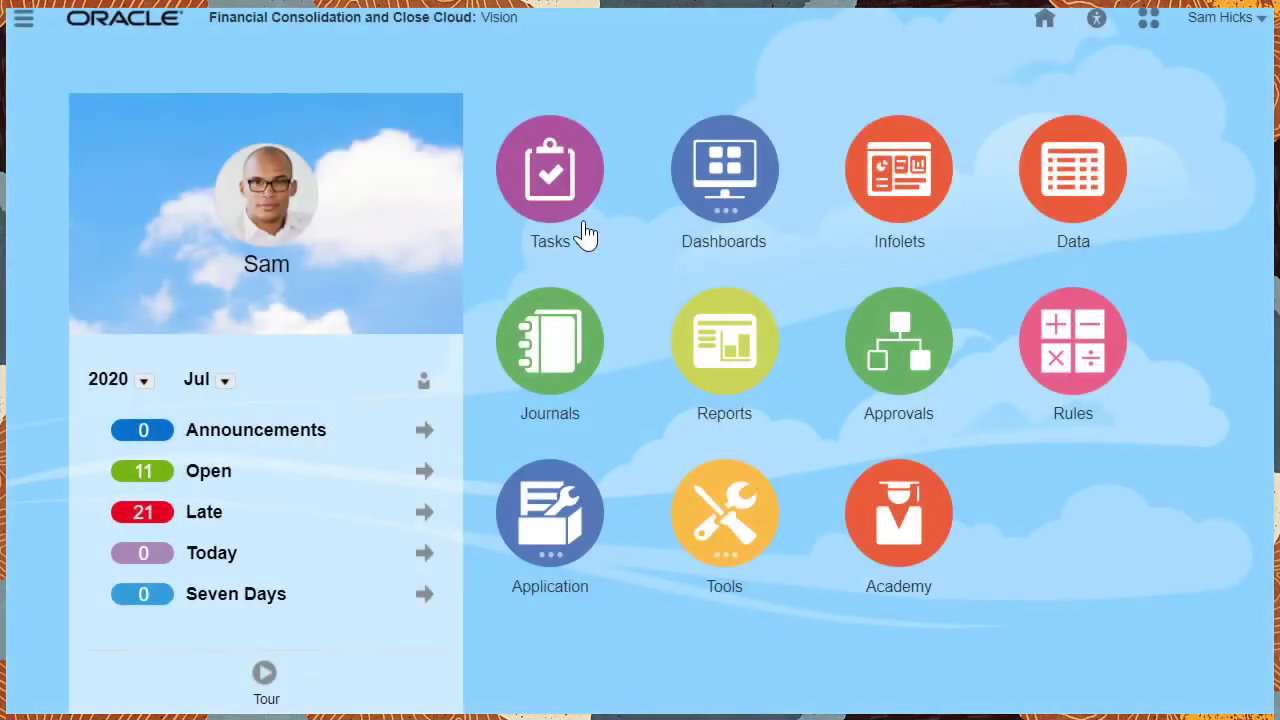
Step: Open 085-Review Operating Expenses from the worklist and review its properties, instructions, attributes and questions
left_click(553, 193)
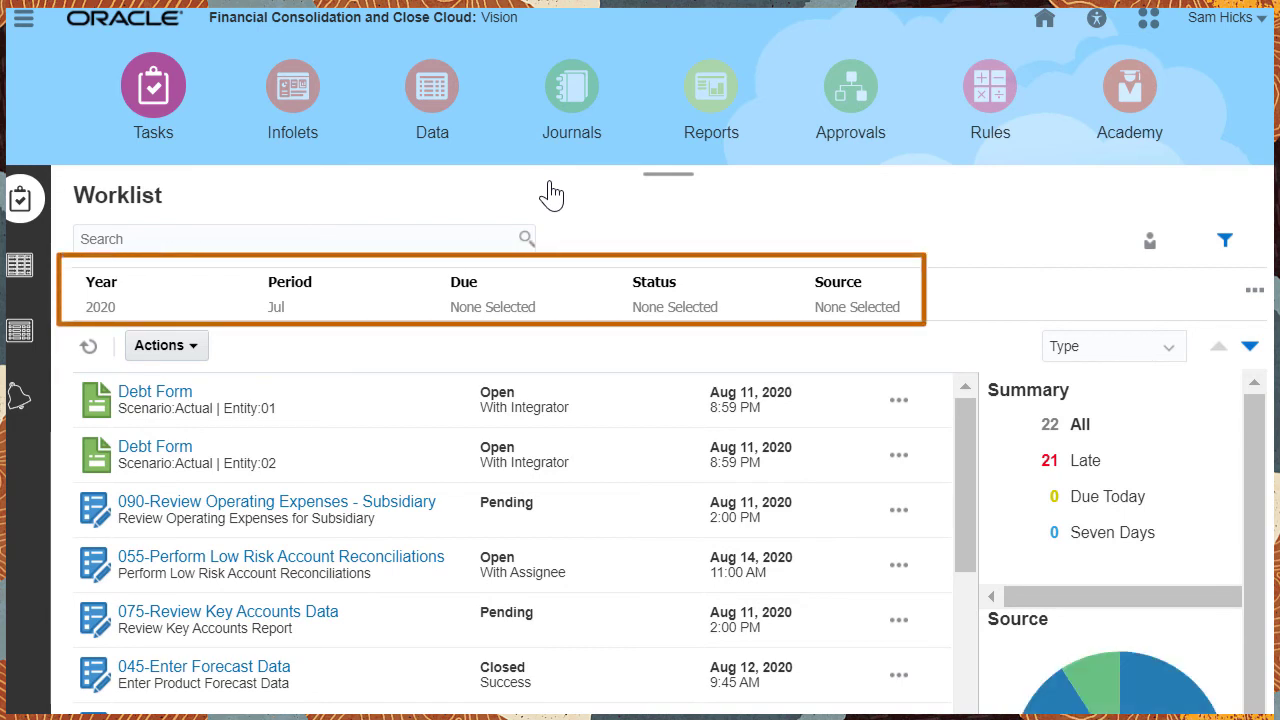
scroll(563, 194, "down", 2)
left_click_drag(968, 477, 968, 655)
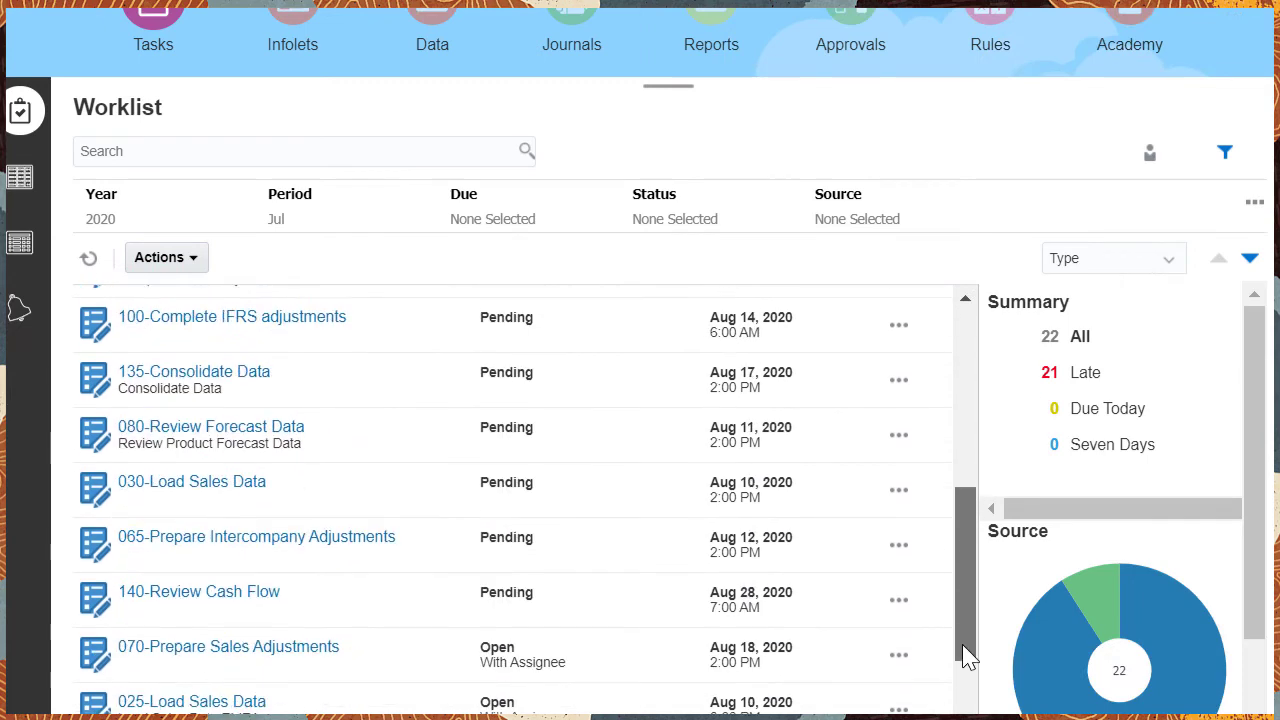
scroll(968, 655, "down", 2)
left_click(323, 537)
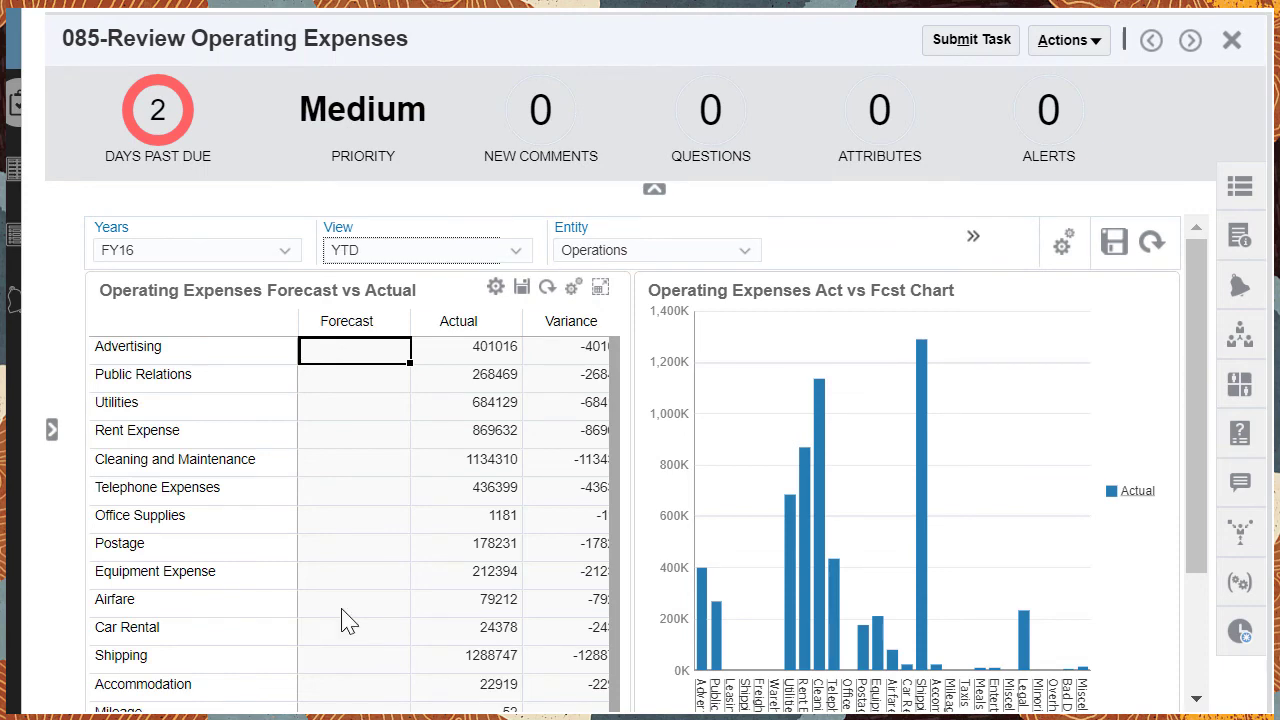
left_click(1240, 187)
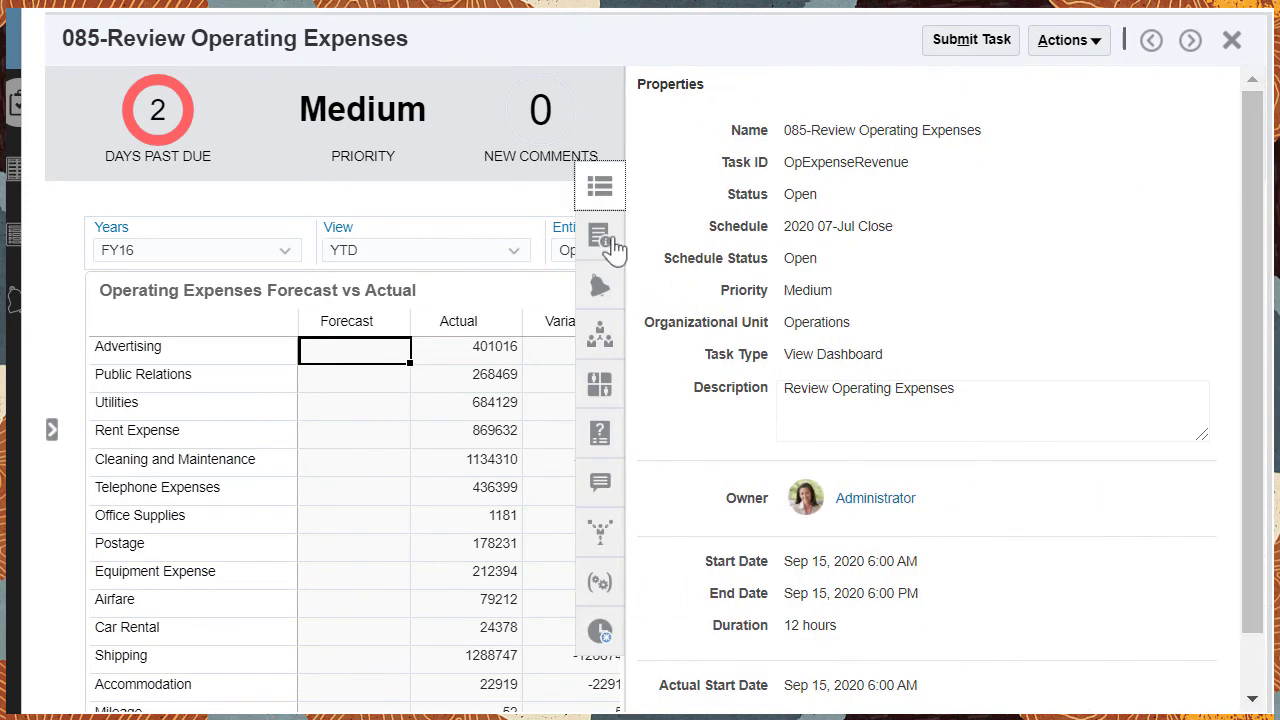
left_click(615, 246)
left_click(845, 386)
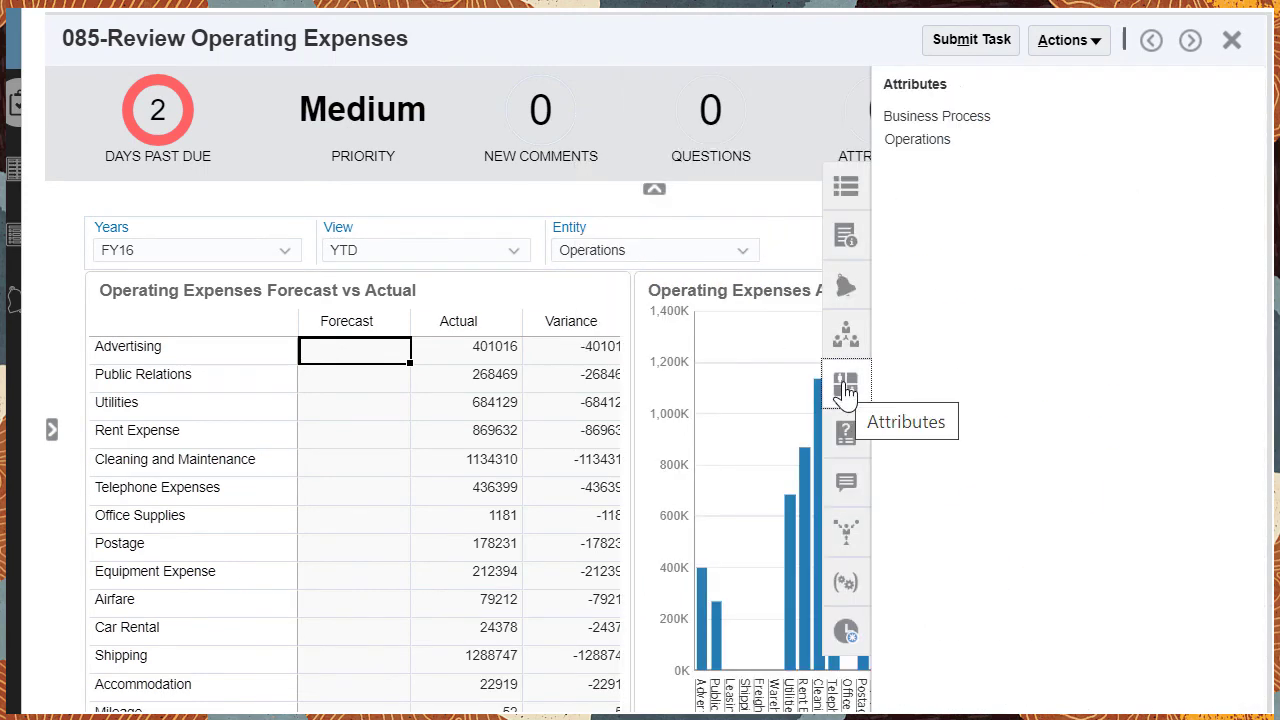
left_click(843, 440)
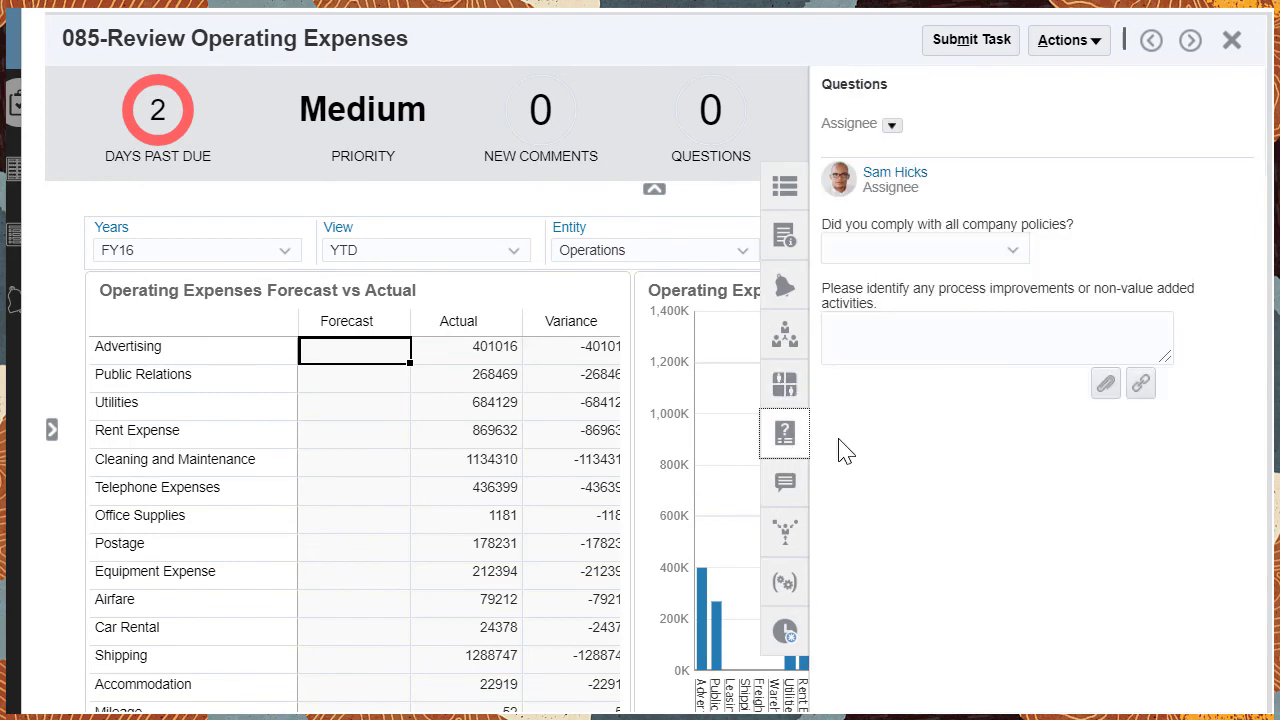
Step: Submit the task, confirm, and return to the Schedule Tasks list
left_click(986, 40)
left_click(990, 435)
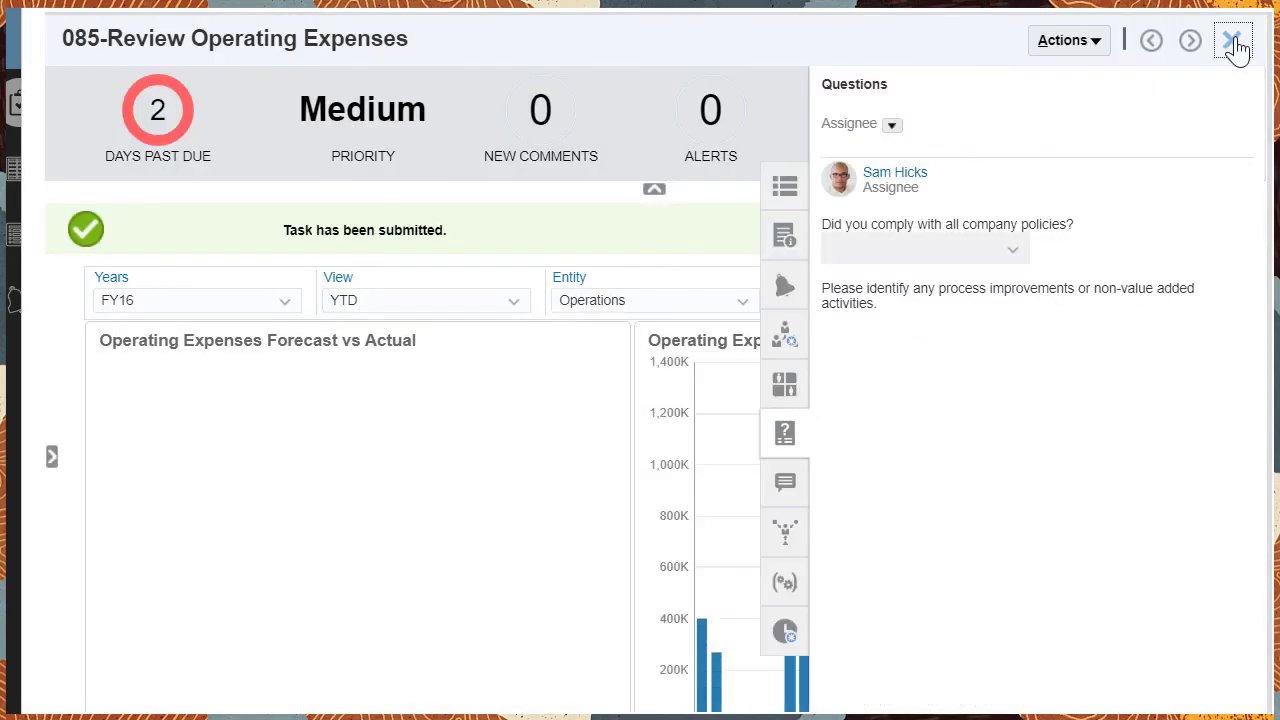
left_click(1233, 42)
left_click(31, 280)
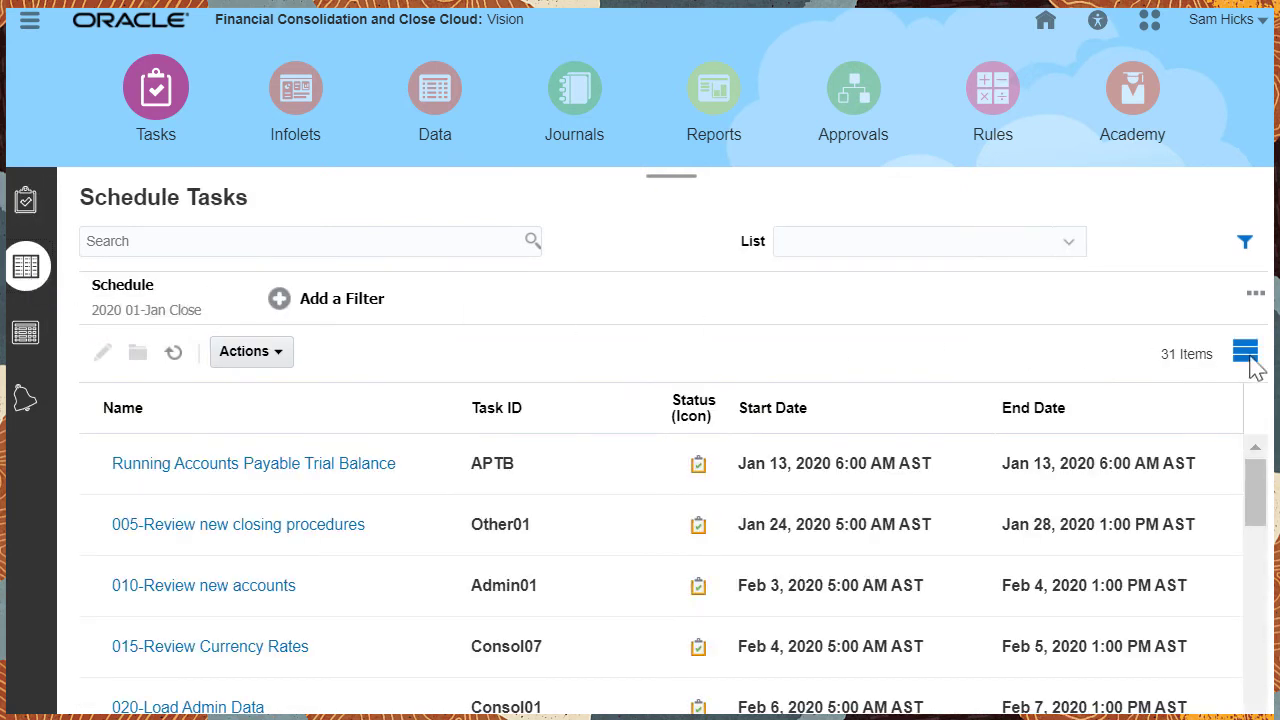
Step: Switch the Schedule Tasks layout to the Gantt Chart view
left_click(1246, 352)
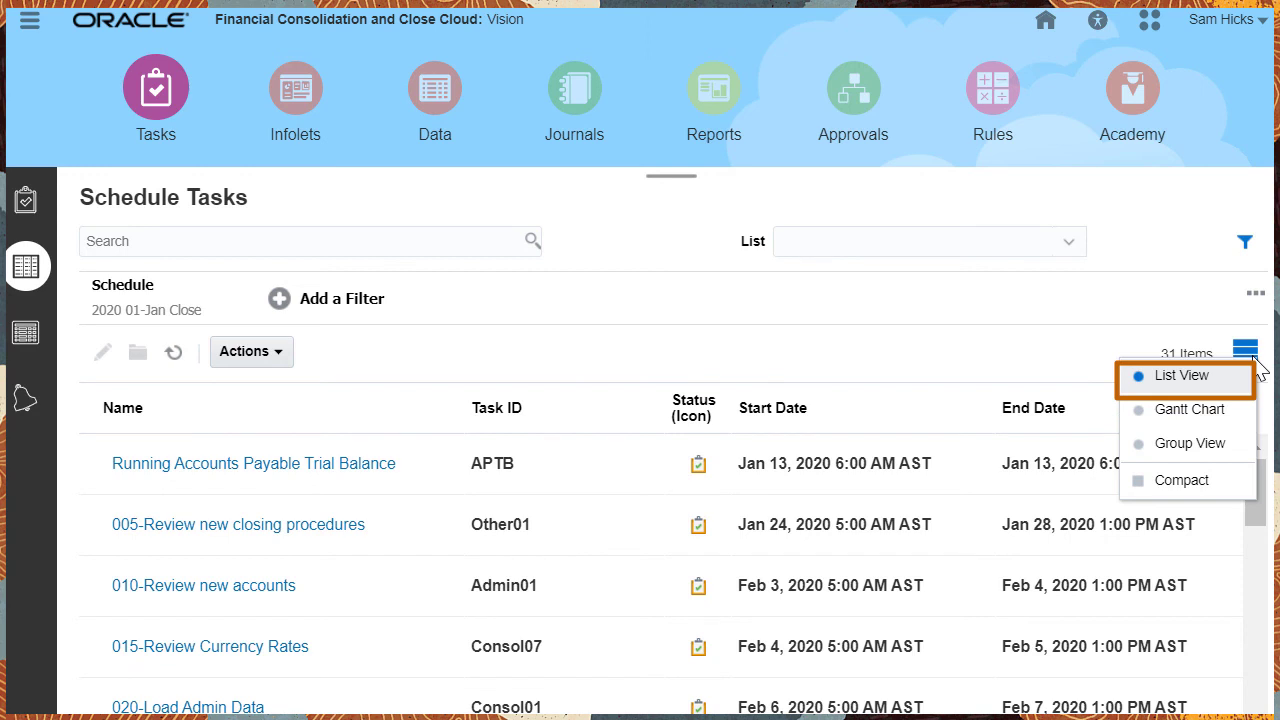
key("Escape")
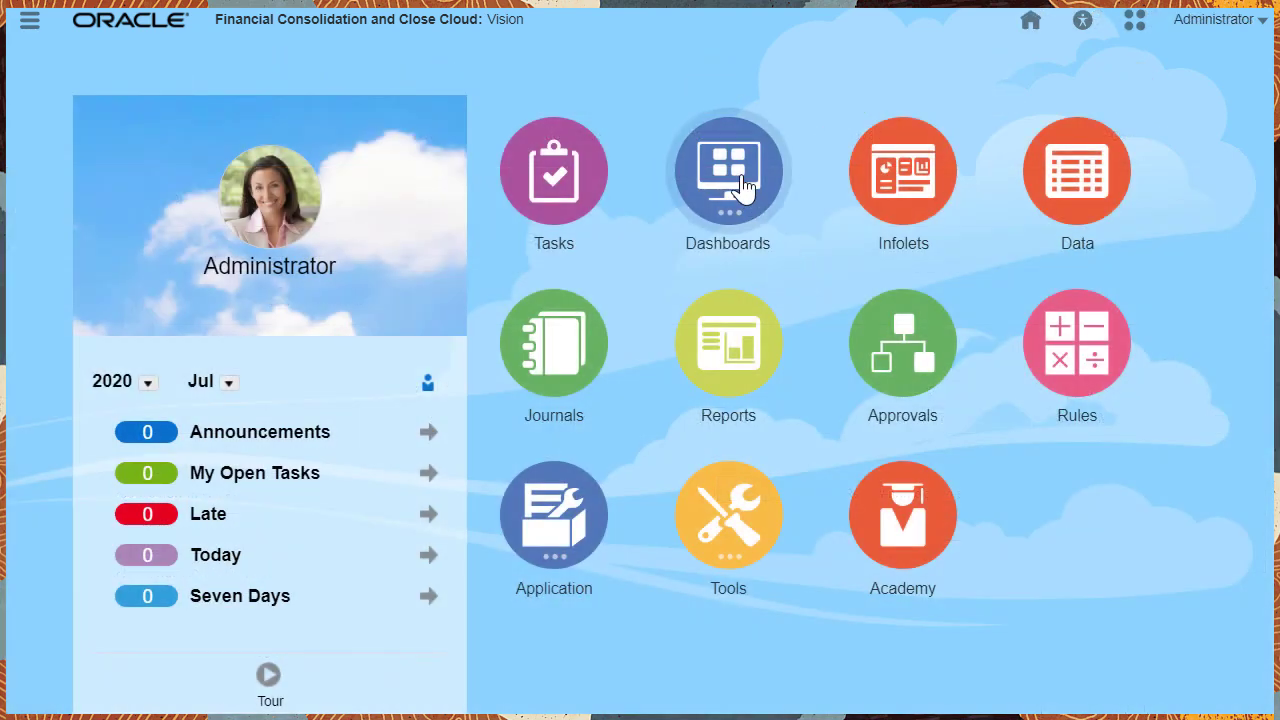
Step: Review the Jul 2020 Task Overview, then show Compliance Overview with 1 completed task, 0% on time
left_click(737, 195)
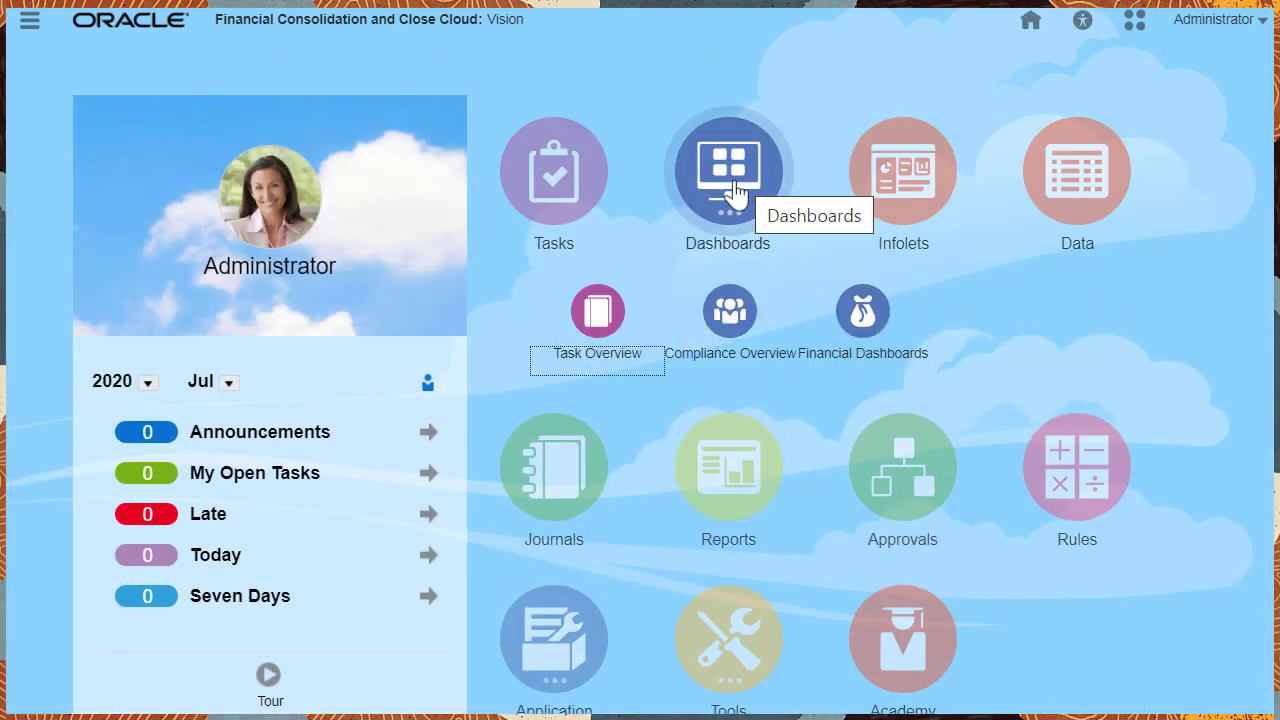
left_click(585, 311)
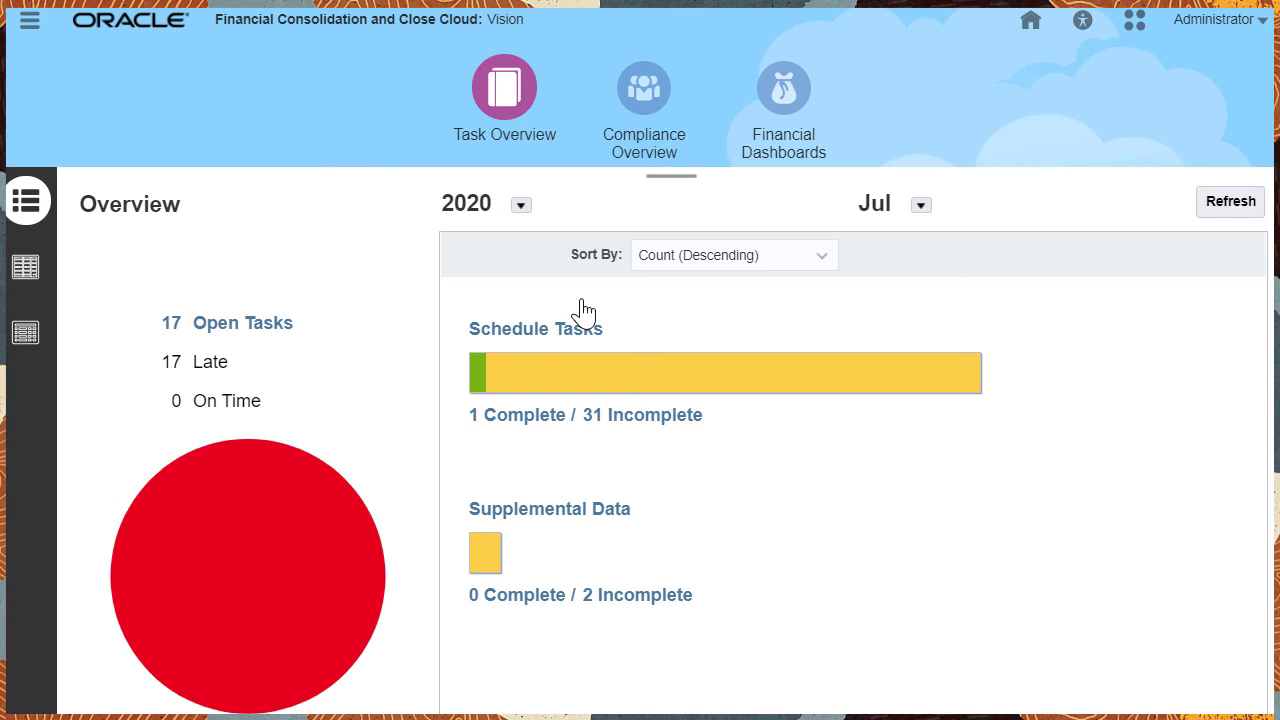
left_click(648, 98)
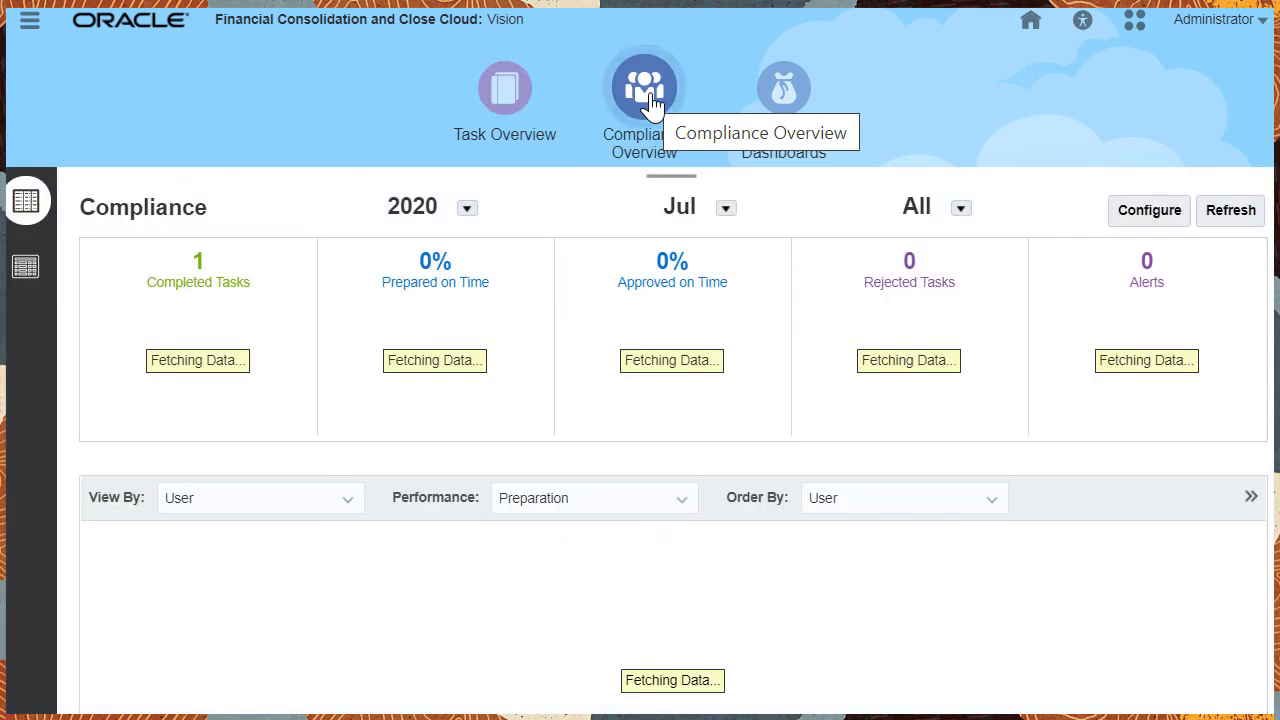